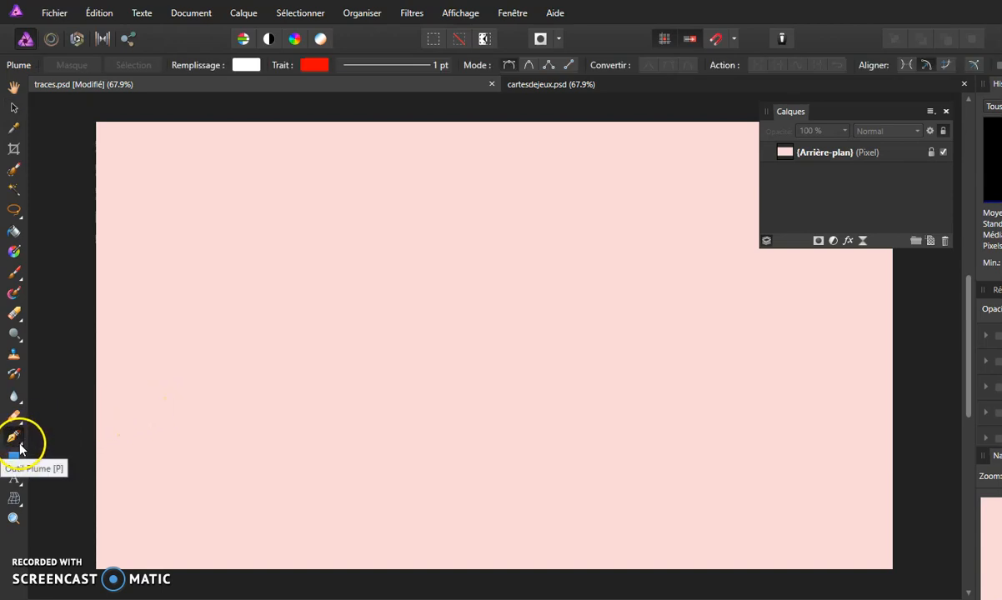
Step: Draw an open zigzag of six straight segments with the Pen tool across the upper part of the canvas
{"action": "left_click", "coordinate": [18, 444]}
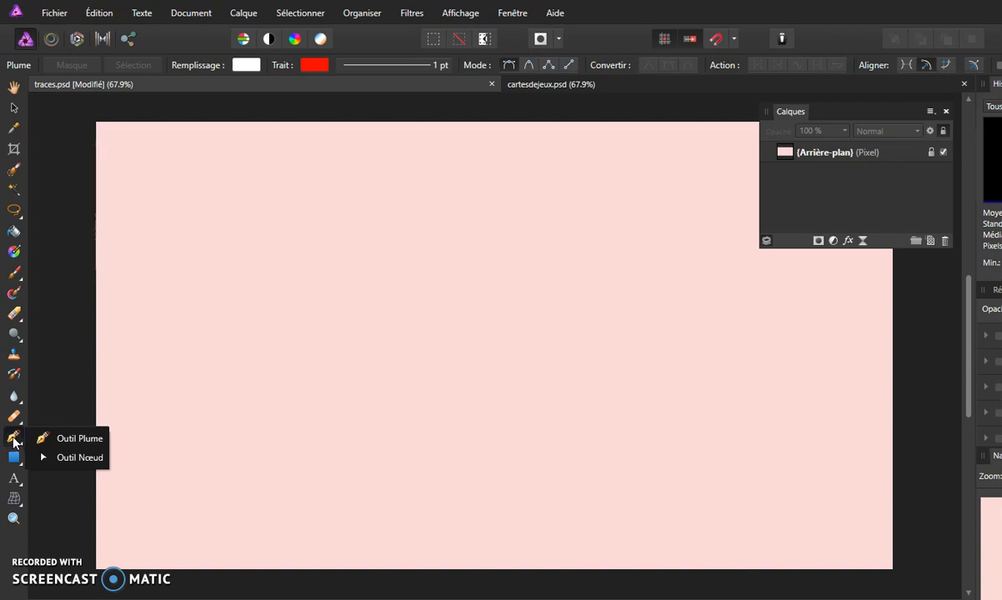
{"action": "left_click", "coordinate": [13, 441]}
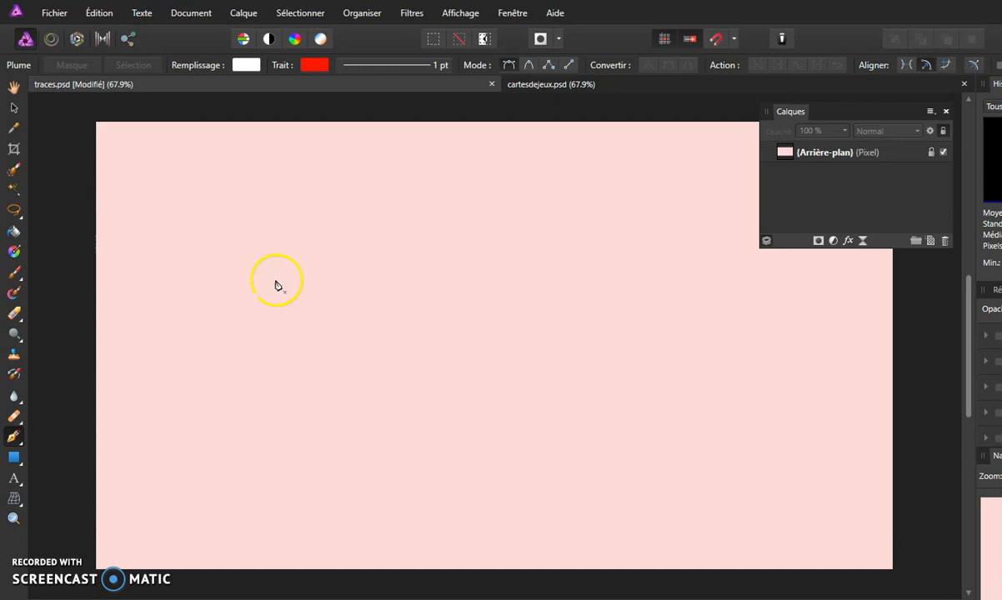
{"action": "left_click", "coordinate": [141, 248]}
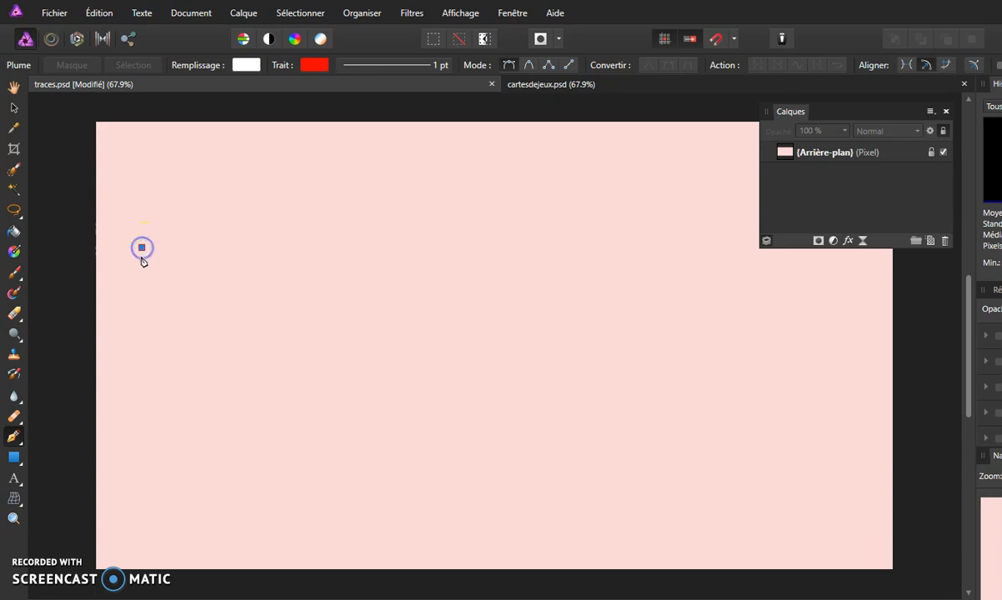
{"action": "left_click", "coordinate": [225, 179]}
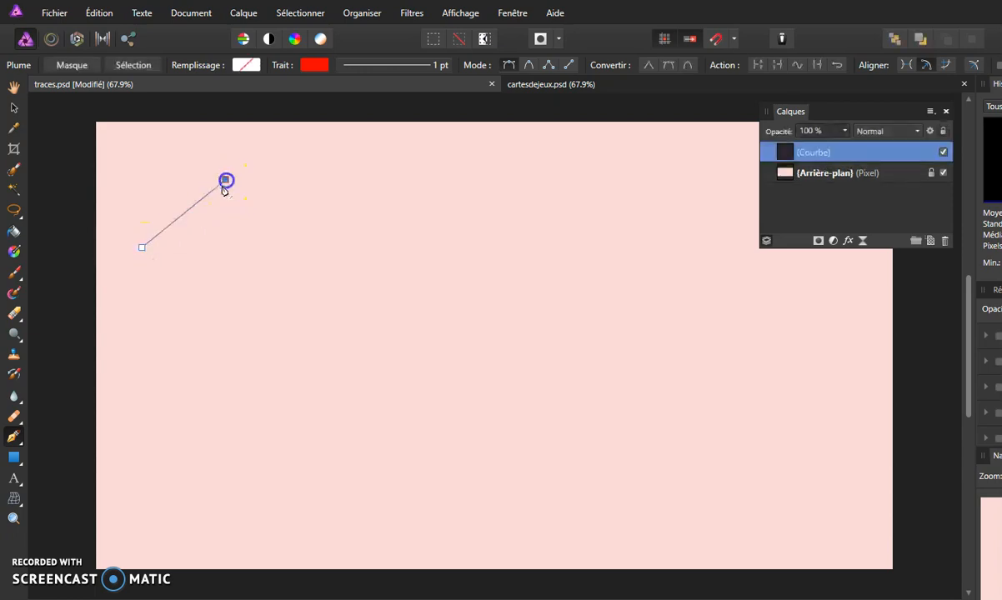
{"action": "left_click", "coordinate": [277, 247]}
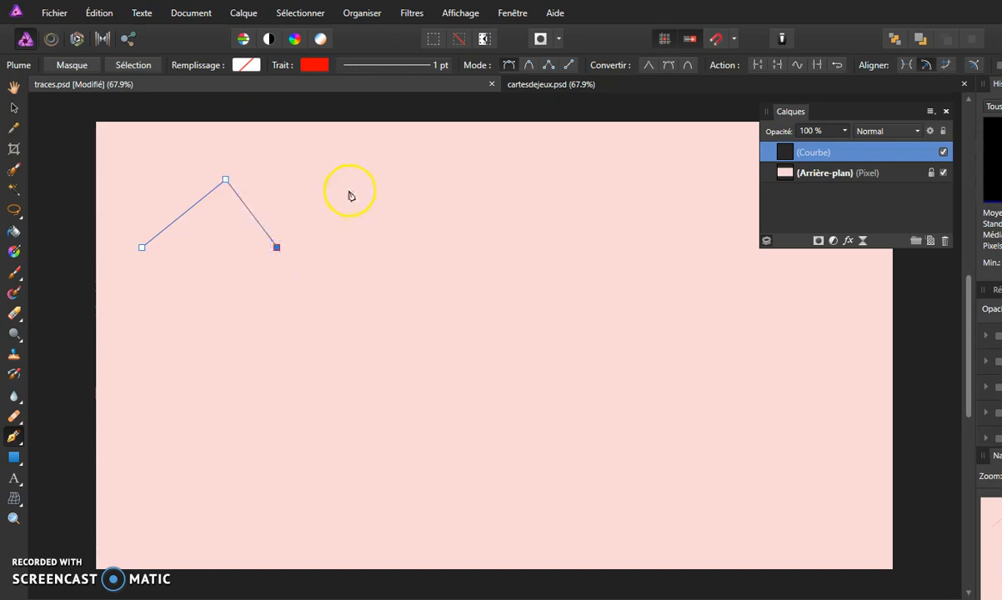
{"action": "left_click", "coordinate": [354, 182]}
{"action": "left_click", "coordinate": [403, 246]}
{"action": "left_click", "coordinate": [464, 185]}
{"action": "left_click", "coordinate": [506, 248]}
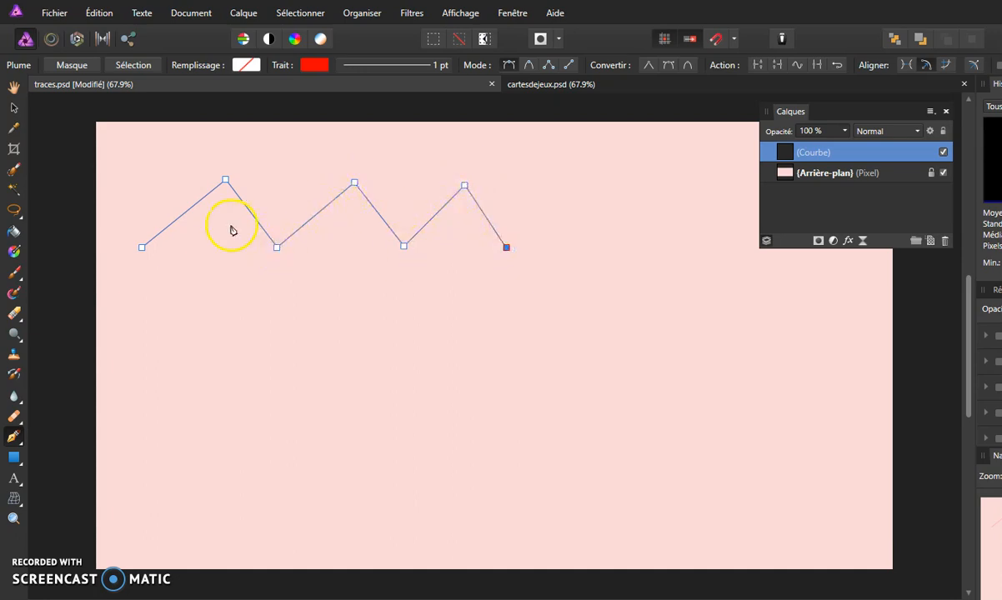
Step: Reshape the zigzag at 100% zoom by raising its first peak slightly and lowering its first valley
{"action": "key", "text": "ctrl+1"}
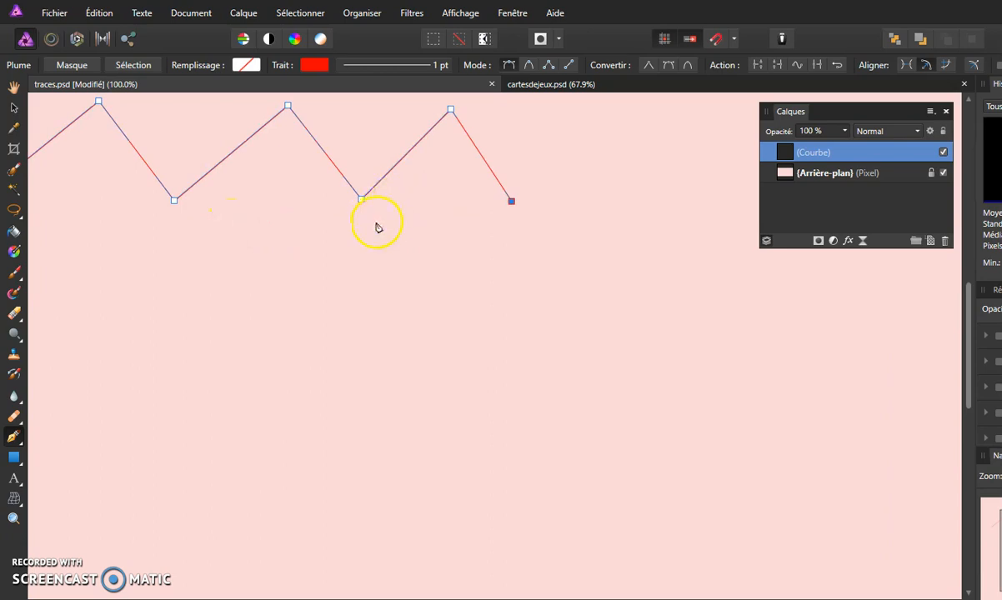
{"action": "left_click_drag", "start_coordinate": [330, 259], "coordinate": [529, 399]}
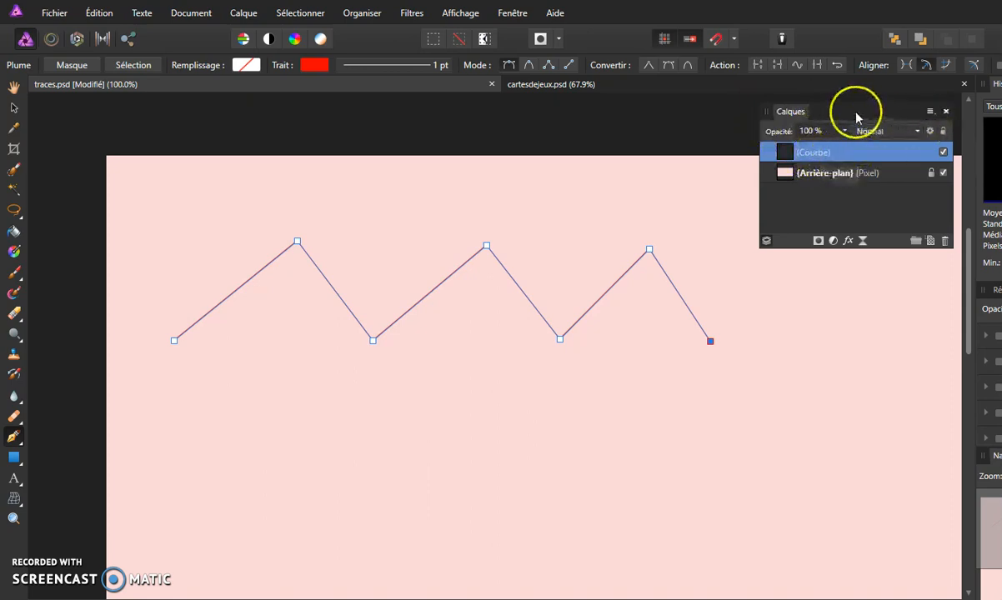
{"action": "left_click", "coordinate": [825, 112]}
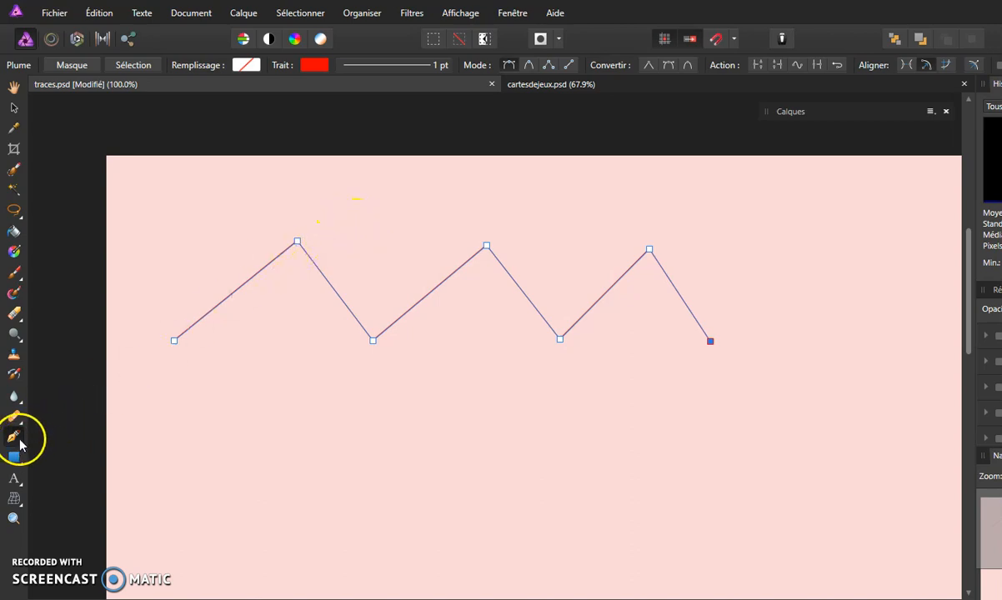
{"action": "left_click", "coordinate": [298, 242]}
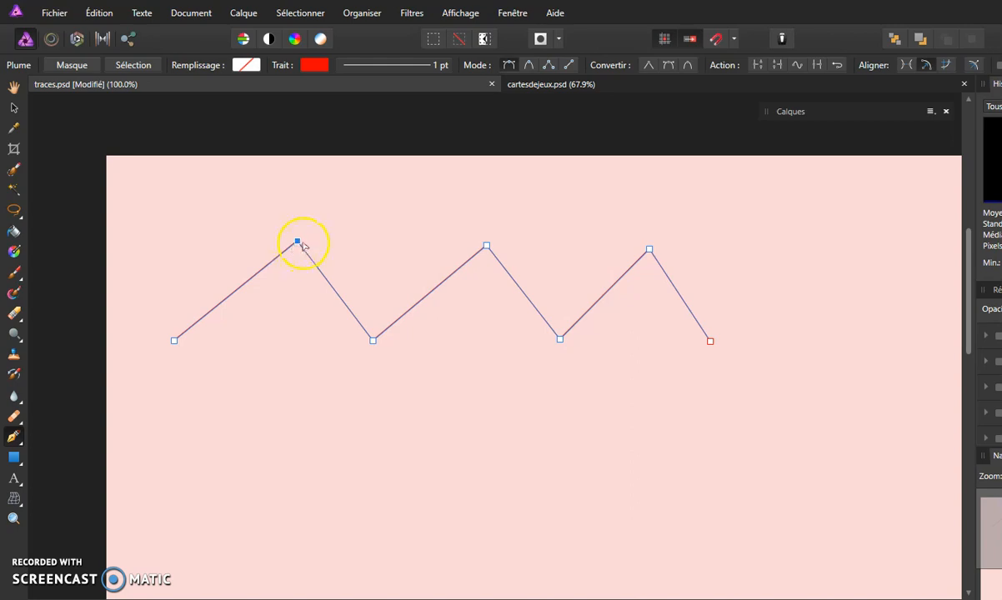
{"action": "left_click_drag", "start_coordinate": [297, 242], "coordinate": [308, 206]}
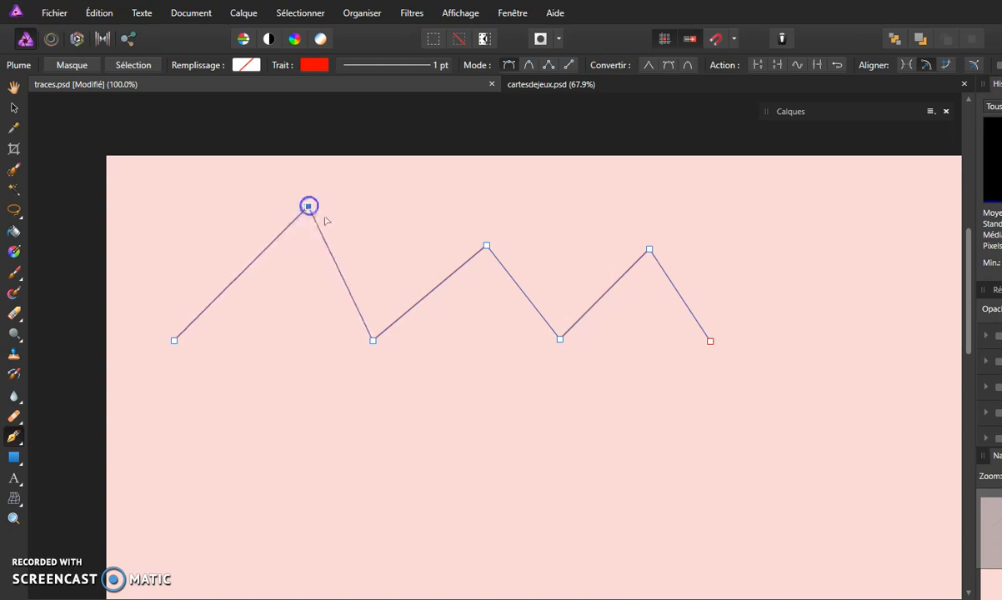
{"action": "left_click_drag", "start_coordinate": [372, 342], "coordinate": [373, 388]}
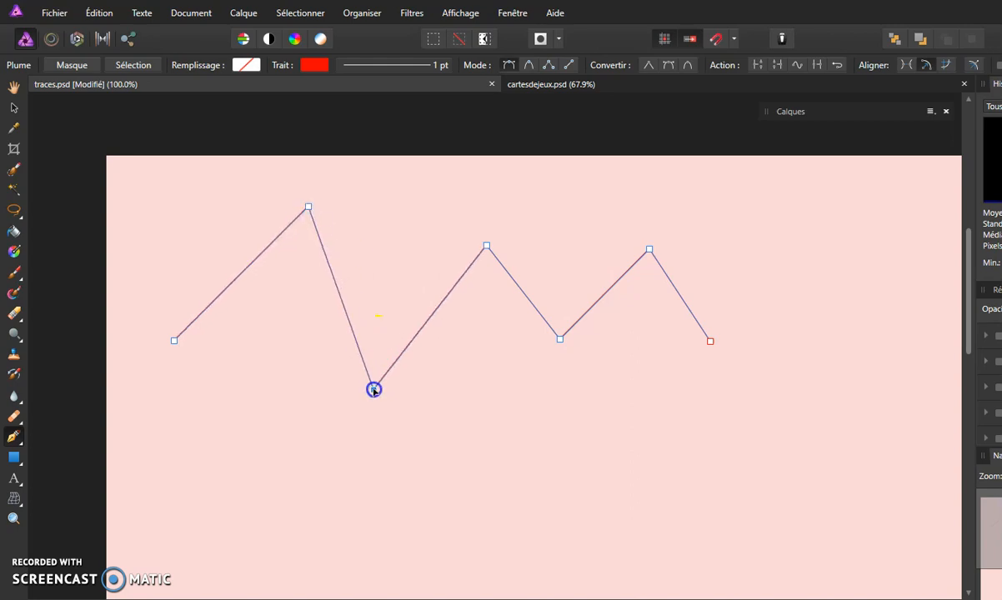
Step: Select the zigzag's two valley nodes together, move them upward as a pair, and deselect the path
{"action": "left_click_drag", "start_coordinate": [364, 435], "coordinate": [613, 316]}
{"action": "left_click", "coordinate": [561, 340]}
{"action": "left_click_drag", "start_coordinate": [561, 340], "coordinate": [568, 286]}
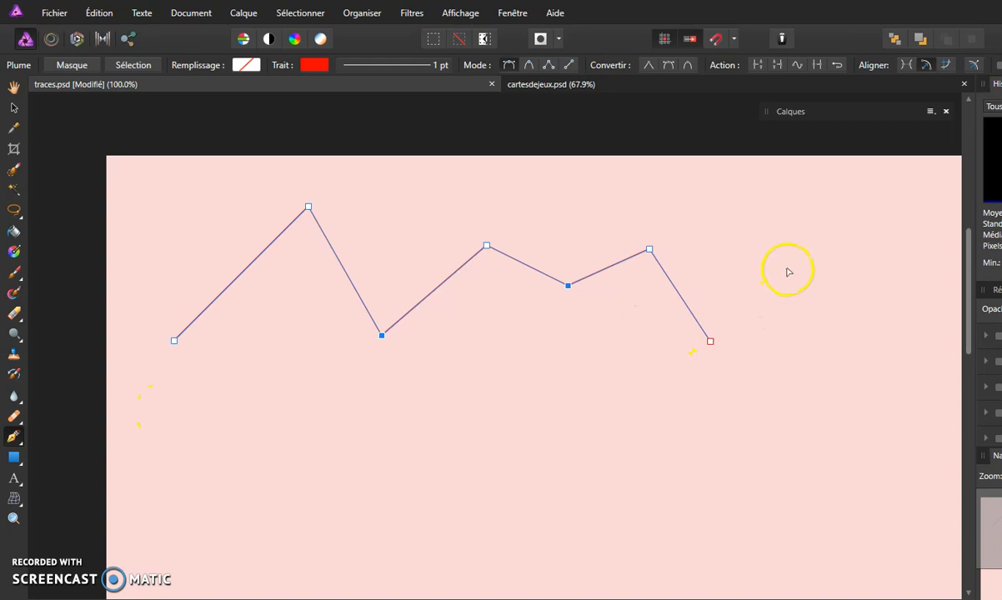
{"action": "key", "text": "Escape"}
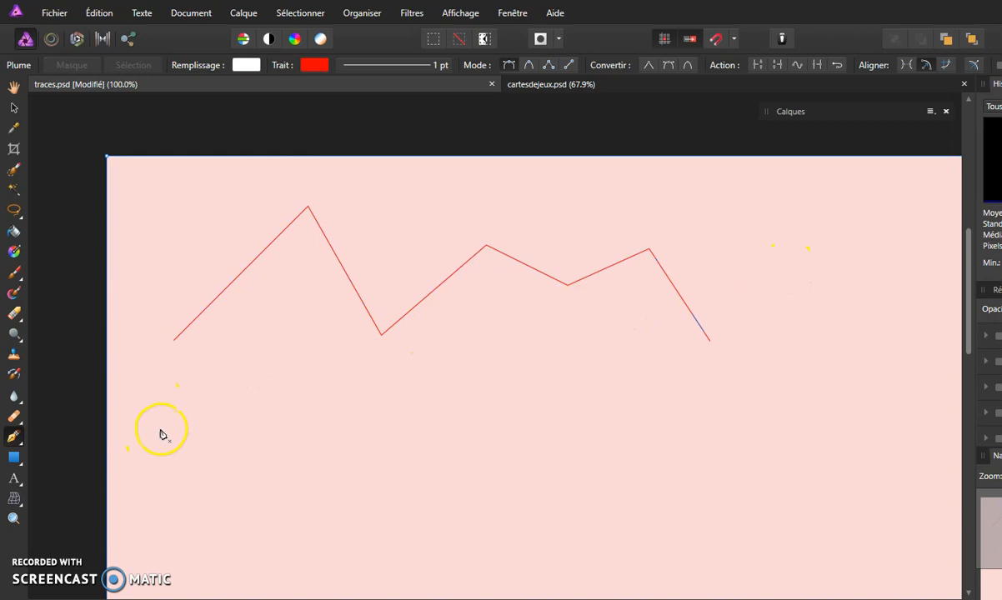
Step: Draw a wavy path of five smooth nodes below the zigzag, with alternating crests and troughs
{"action": "left_click_drag", "start_coordinate": [161, 428], "coordinate": [194, 402]}
{"action": "left_click_drag", "start_coordinate": [315, 427], "coordinate": [355, 458]}
{"action": "left_click_drag", "start_coordinate": [456, 432], "coordinate": [478, 406]}
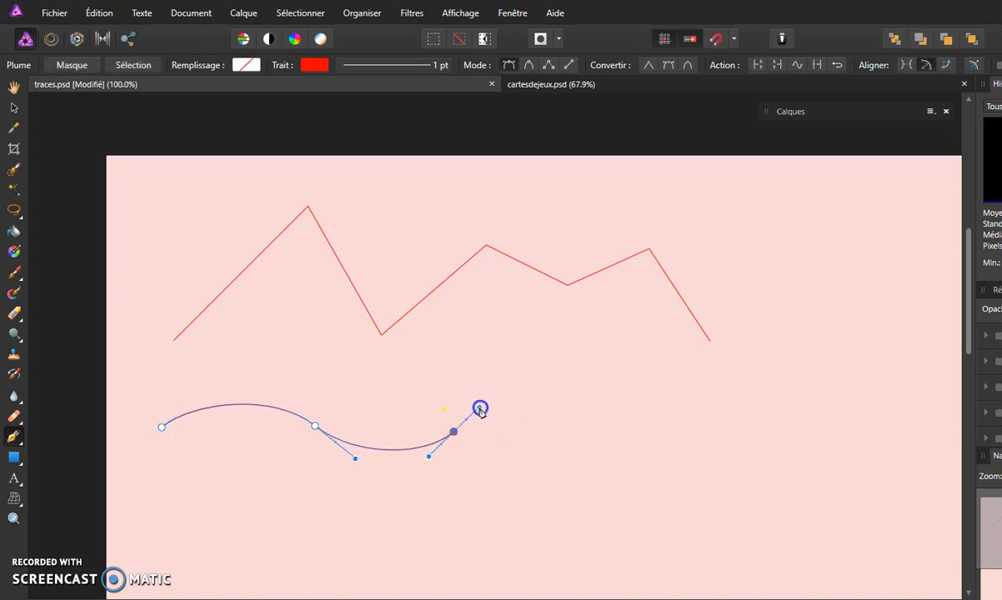
{"action": "left_click_drag", "start_coordinate": [591, 432], "coordinate": [629, 467]}
{"action": "left_click_drag", "start_coordinate": [704, 440], "coordinate": [752, 408]}
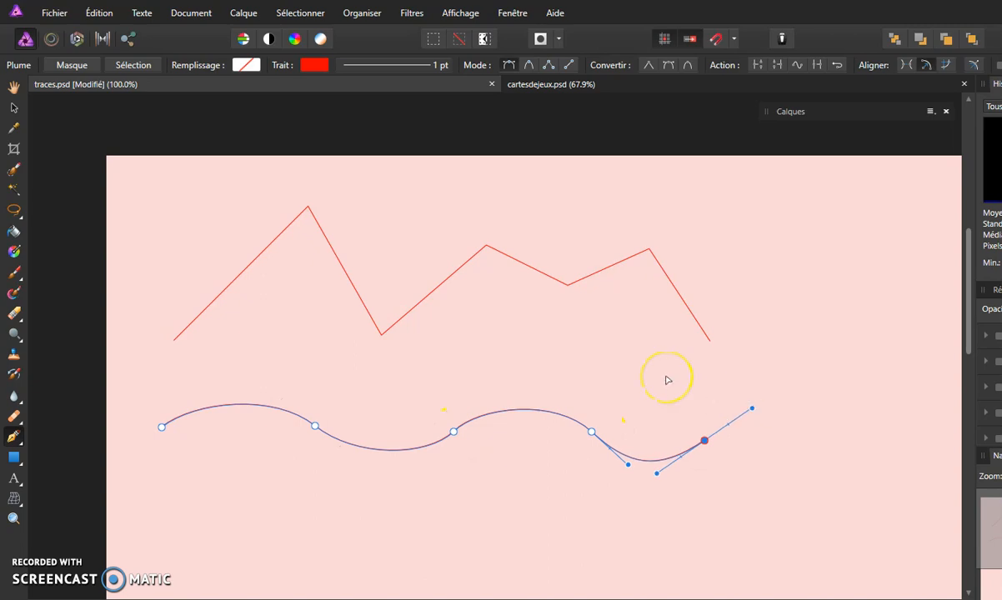
Step: Deepen the wave's last trough at 200% zoom by pulling the end node's incoming handle down
{"action": "key", "text": "ctrl+plus"}
{"action": "key", "text": "ctrl+plus"}
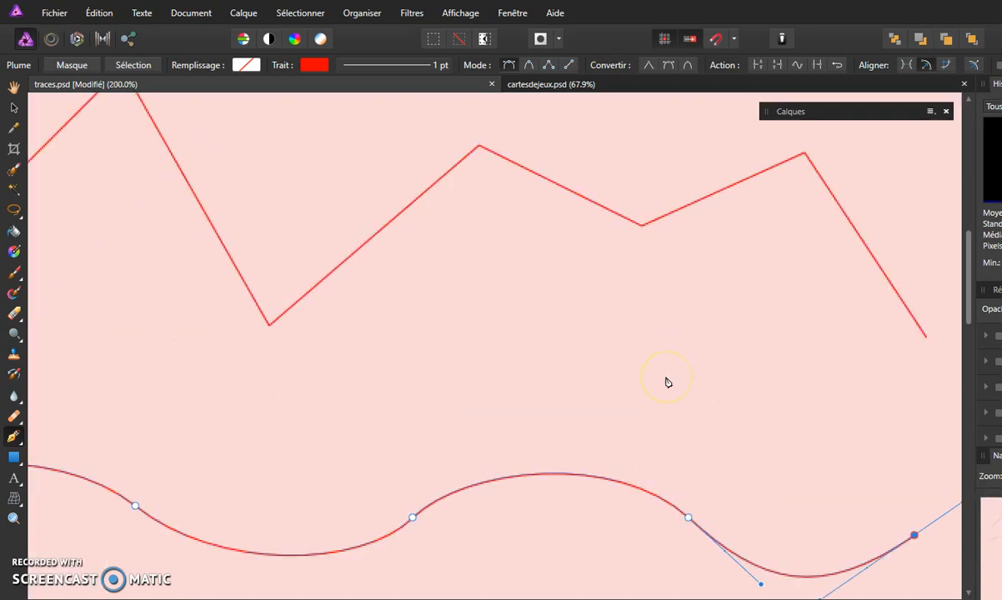
{"action": "left_click_drag", "start_coordinate": [707, 456], "coordinate": [456, 239]}
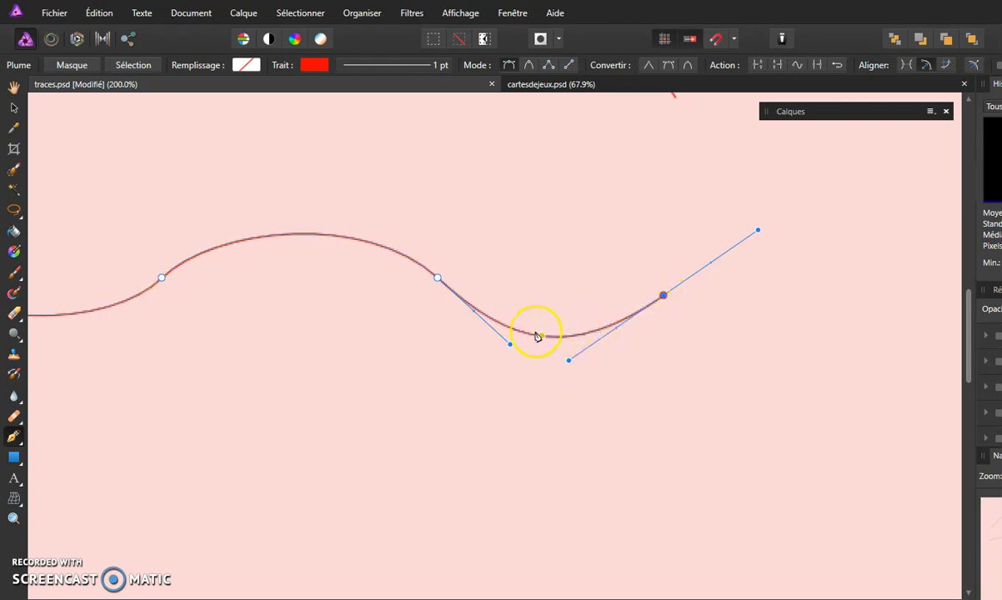
{"action": "left_click", "coordinate": [664, 295]}
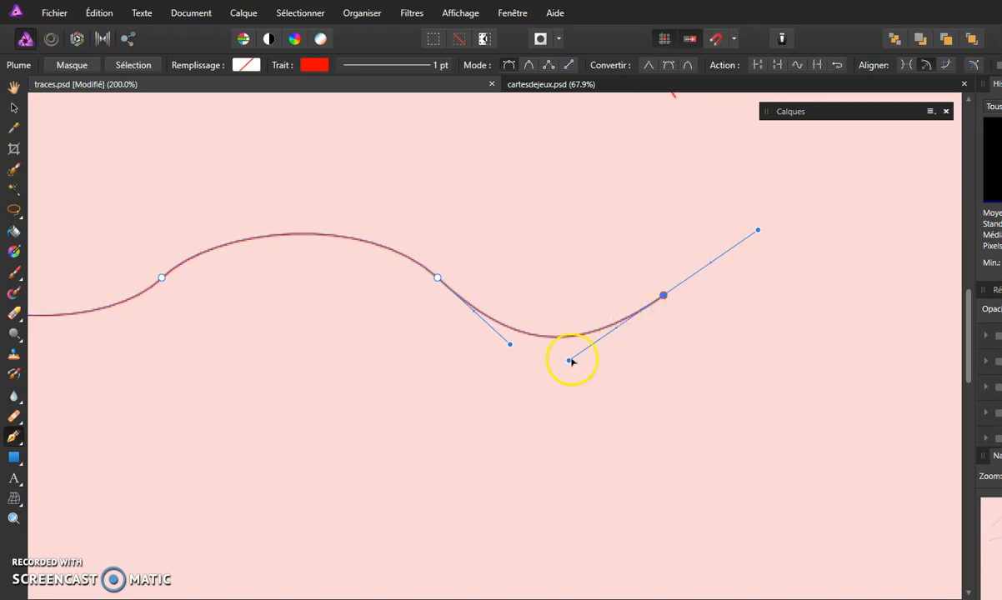
{"action": "left_click_drag", "start_coordinate": [568, 362], "coordinate": [537, 500]}
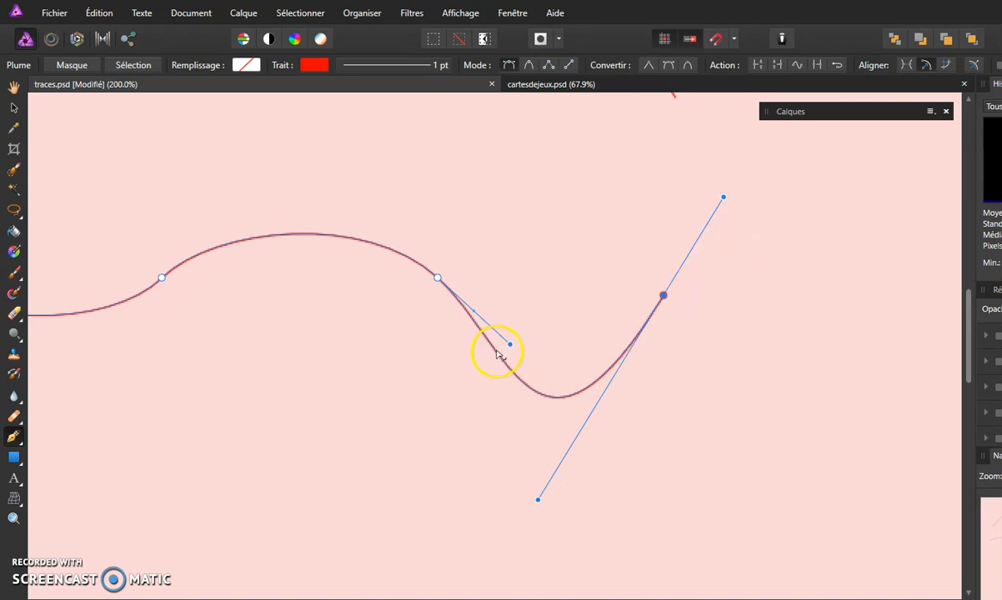
Step: Lengthen and steepen both handles of the wave's middle node to amplify the adjoining crest and trough
{"action": "left_click", "coordinate": [162, 278]}
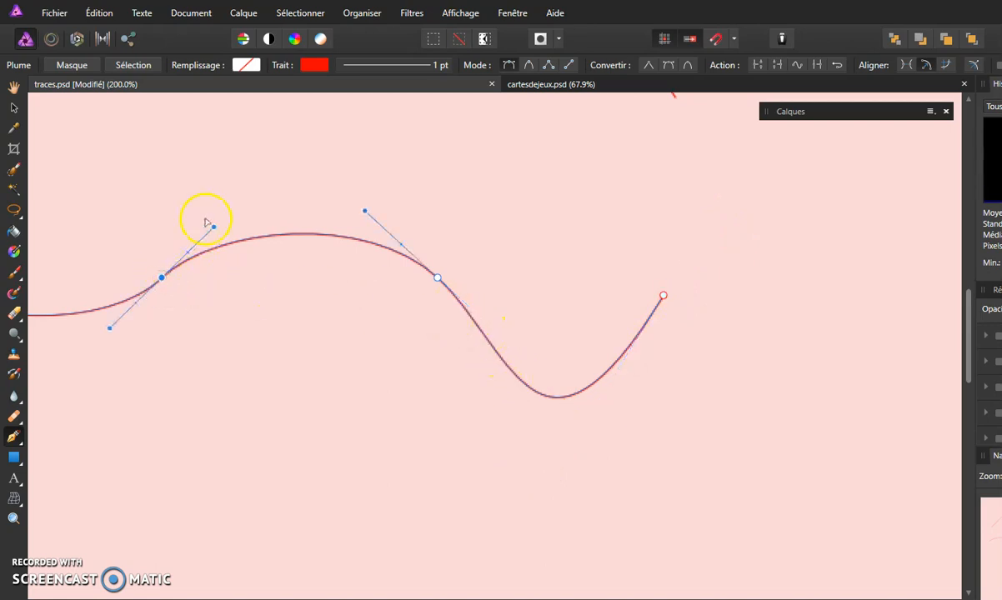
{"action": "left_click_drag", "start_coordinate": [214, 224], "coordinate": [292, 151]}
{"action": "left_click_drag", "start_coordinate": [109, 327], "coordinate": [38, 425]}
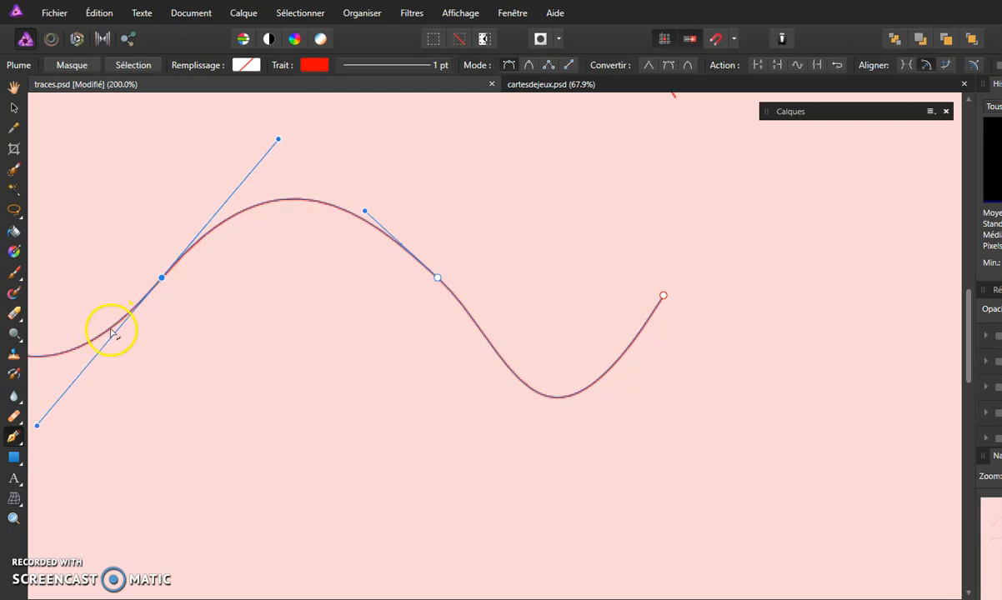
{"action": "key", "text": "Escape"}
Step: Turn the wave's middle node into a cusp by swinging only its outgoing handle downward
{"action": "left_click_drag", "start_coordinate": [239, 351], "coordinate": [519, 351]}
{"action": "left_click", "coordinate": [453, 286]}
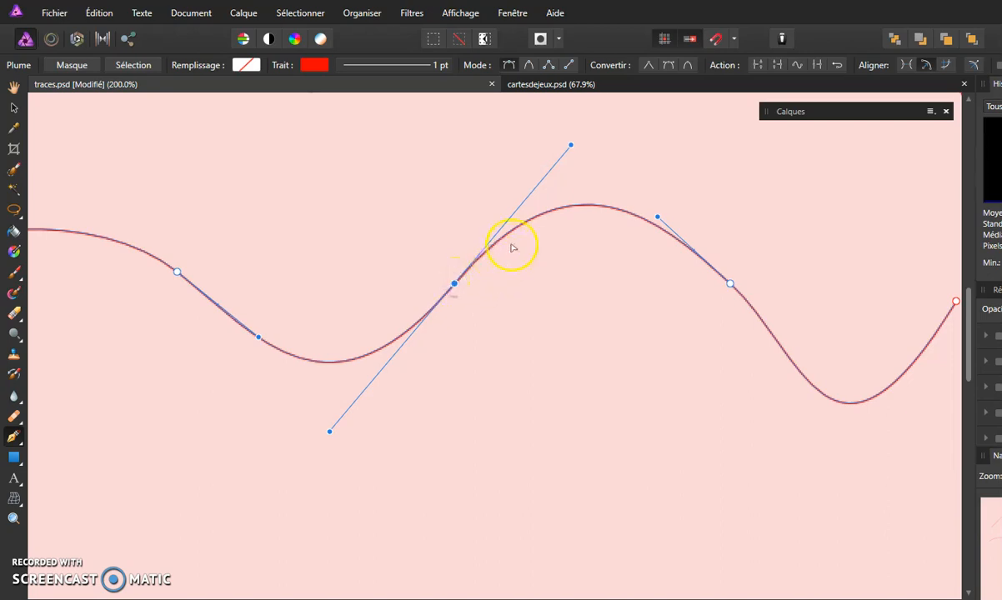
{"action": "left_click_drag", "start_coordinate": [571, 146], "coordinate": [531, 433]}
Step: Turn the wave's second node into a cusp by moving its outgoing handle independently, finishing down and to the left of the node
{"action": "left_click", "coordinate": [178, 272]}
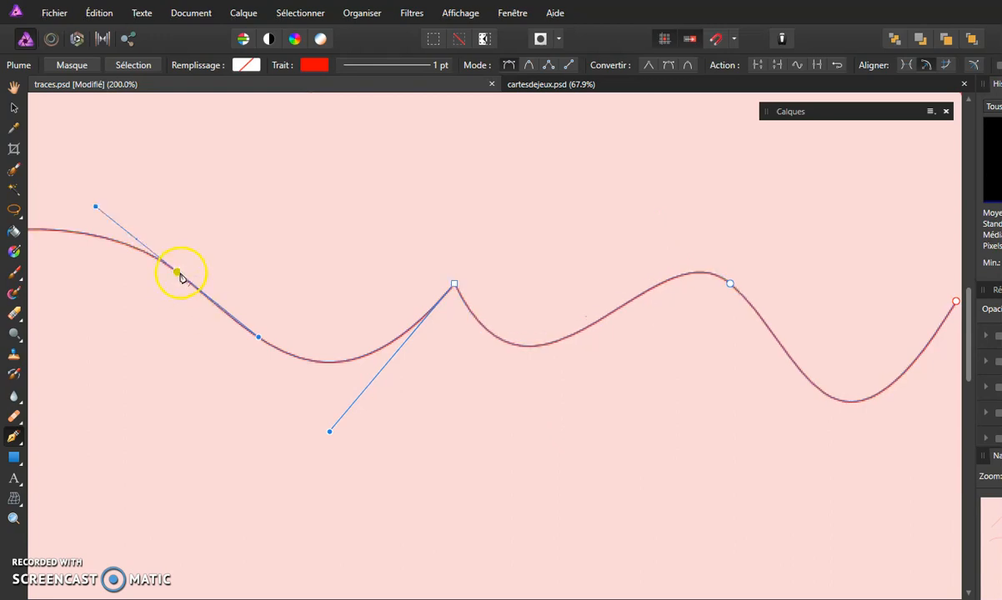
{"action": "left_click_drag", "start_coordinate": [177, 273], "coordinate": [174, 272]}
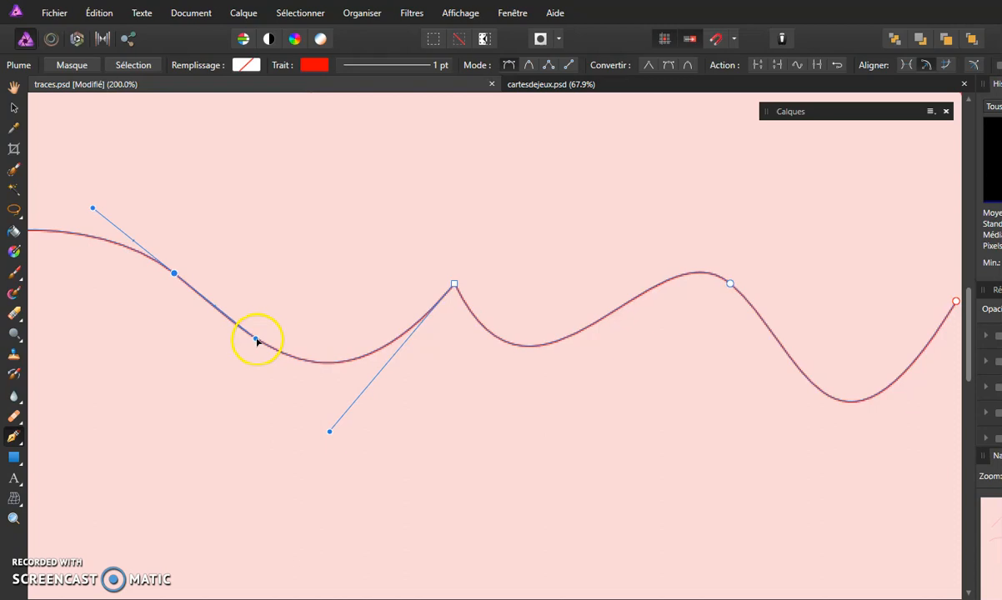
{"action": "mouse_move", "coordinate": [255, 340]}
{"action": "left_mouse_down"}
{"action": "mouse_move", "coordinate": [236, 355]}
{"action": "mouse_move", "coordinate": [264, 336]}
{"action": "mouse_move", "coordinate": [259, 347]}
{"action": "left_mouse_up"}
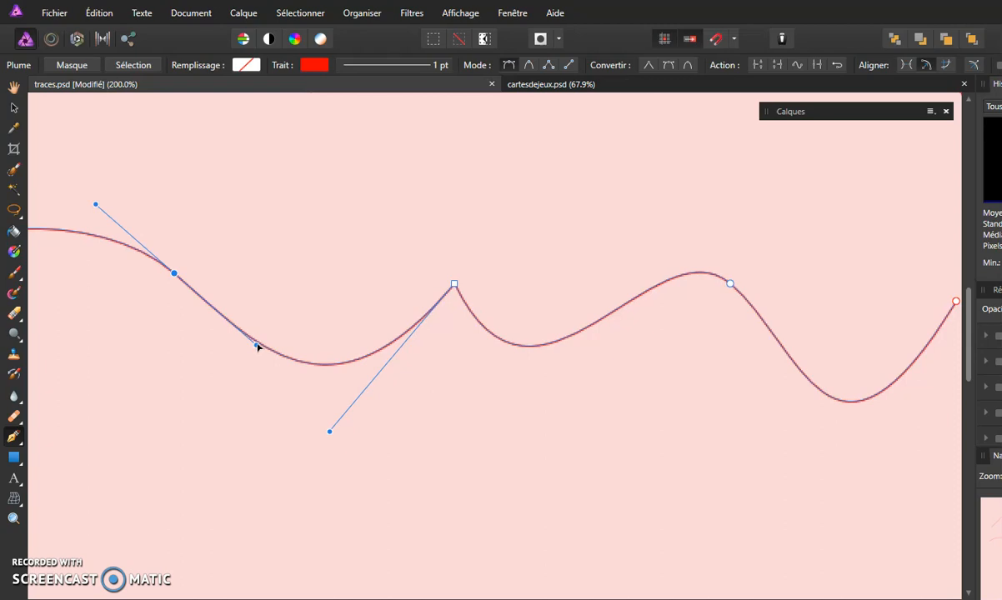
{"action": "left_click_drag", "start_coordinate": [256, 344], "coordinate": [322, 112]}
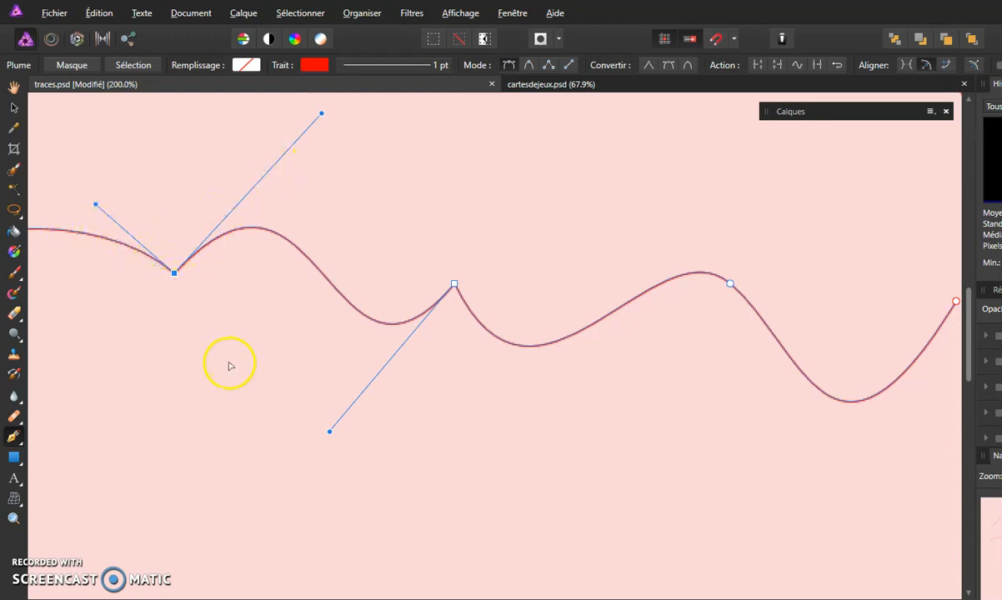
{"action": "left_click", "coordinate": [321, 113]}
{"action": "left_click_drag", "start_coordinate": [321, 112], "coordinate": [74, 367]}
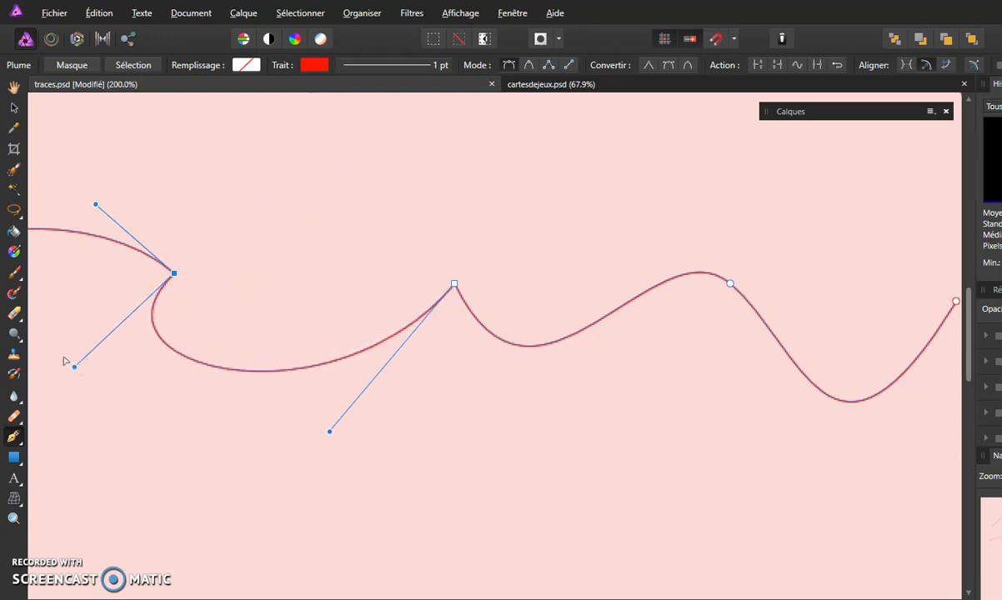
Step: Bend the start of the wave downward by pulling the first node's handle below it, and deselect the path
{"action": "key", "text": "space"}
{"action": "left_click_drag", "start_coordinate": [153, 400], "coordinate": [469, 389]}
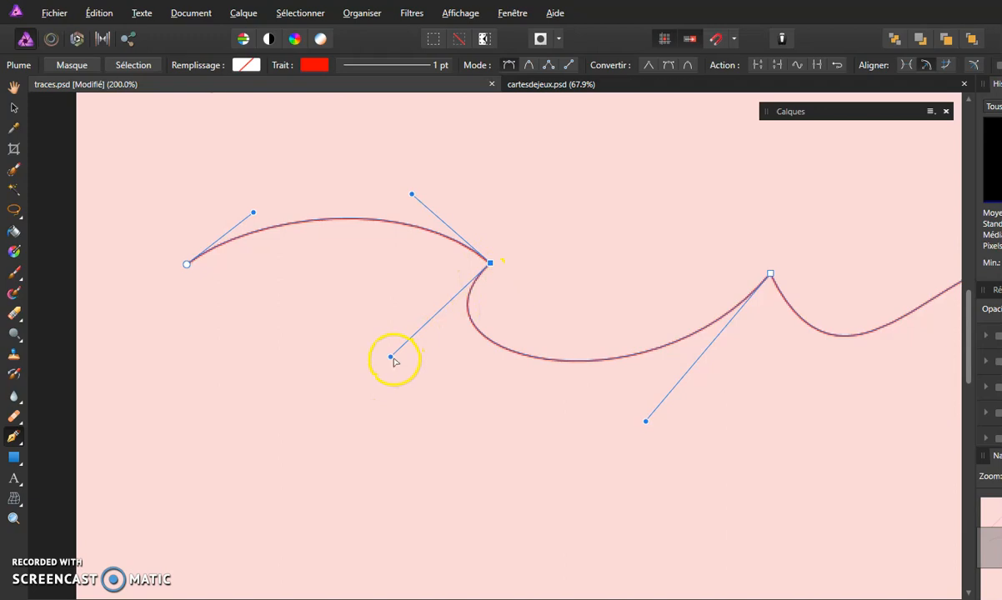
{"action": "left_click_drag", "start_coordinate": [253, 214], "coordinate": [197, 359]}
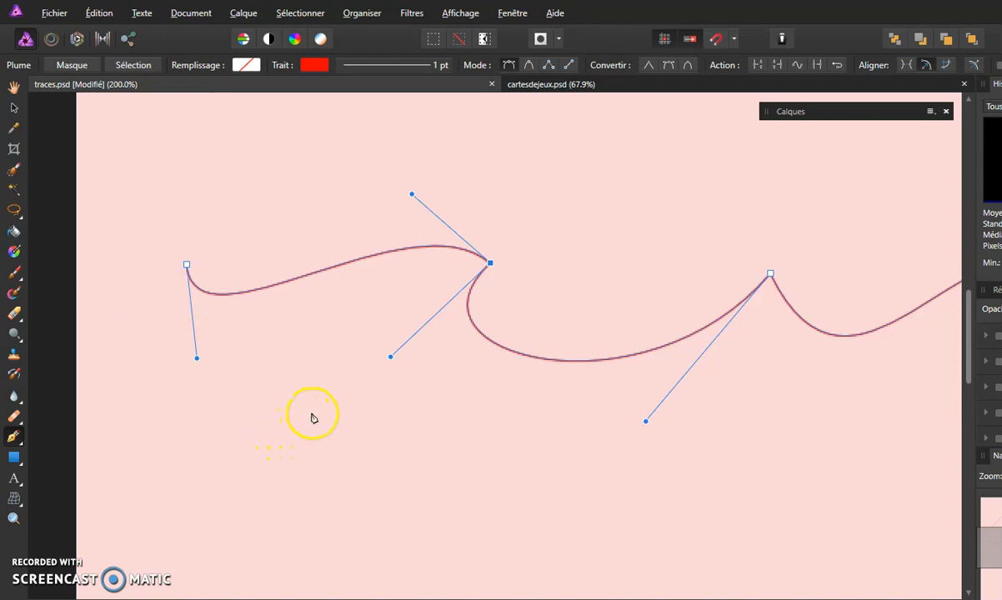
{"action": "left_click", "coordinate": [336, 365], "text": "ctrl"}
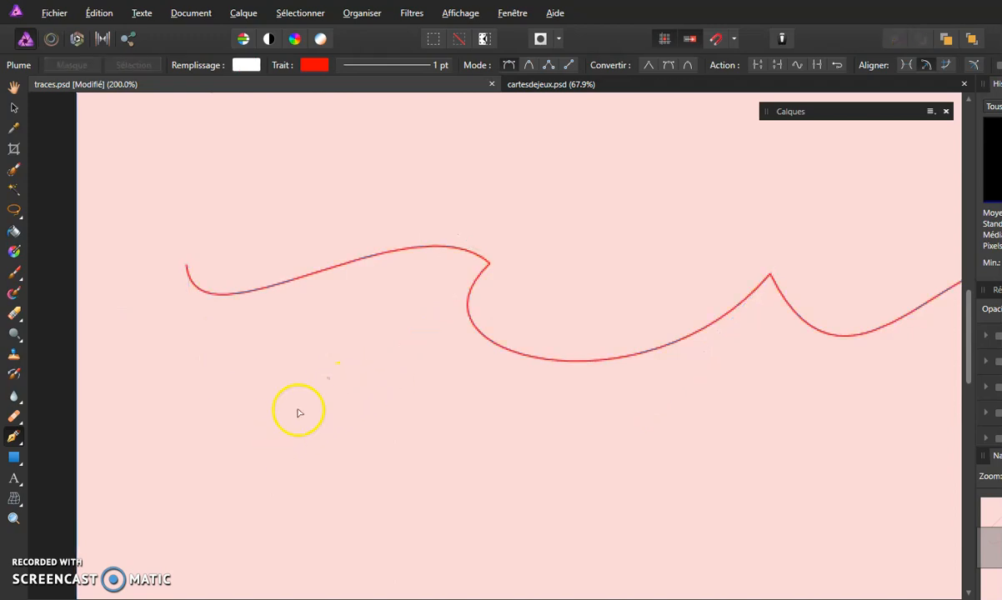
Step: Start a path below the wave with an arched segment, convert its end node to a corner, and continue with a nearly horizontal straight segment
{"action": "scroll", "coordinate": [364, 433], "scroll_direction": "down", "scroll_amount": 3}
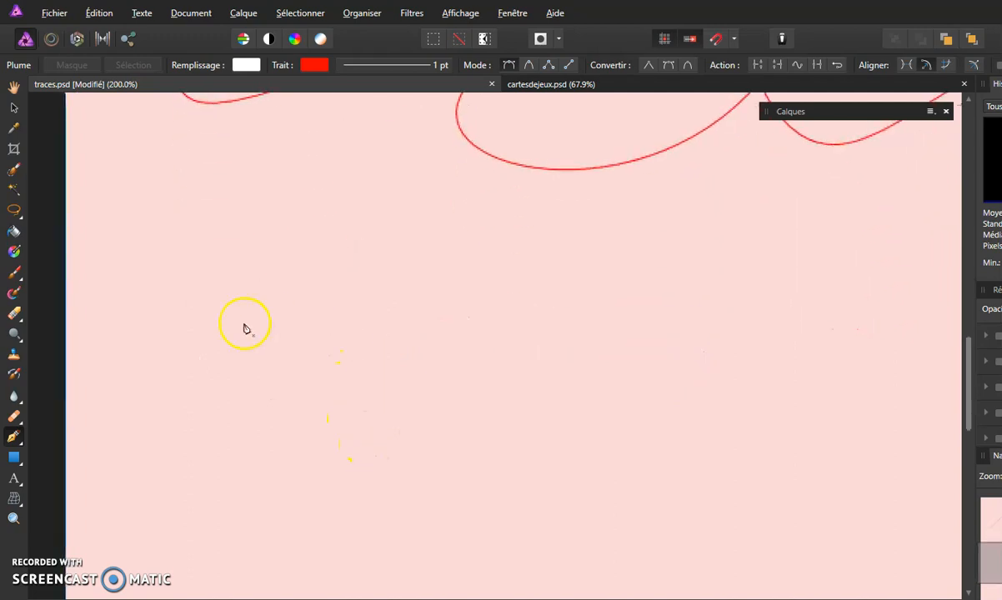
{"action": "left_click_drag", "start_coordinate": [152, 371], "coordinate": [186, 313]}
{"action": "left_click_drag", "start_coordinate": [327, 373], "coordinate": [344, 485]}
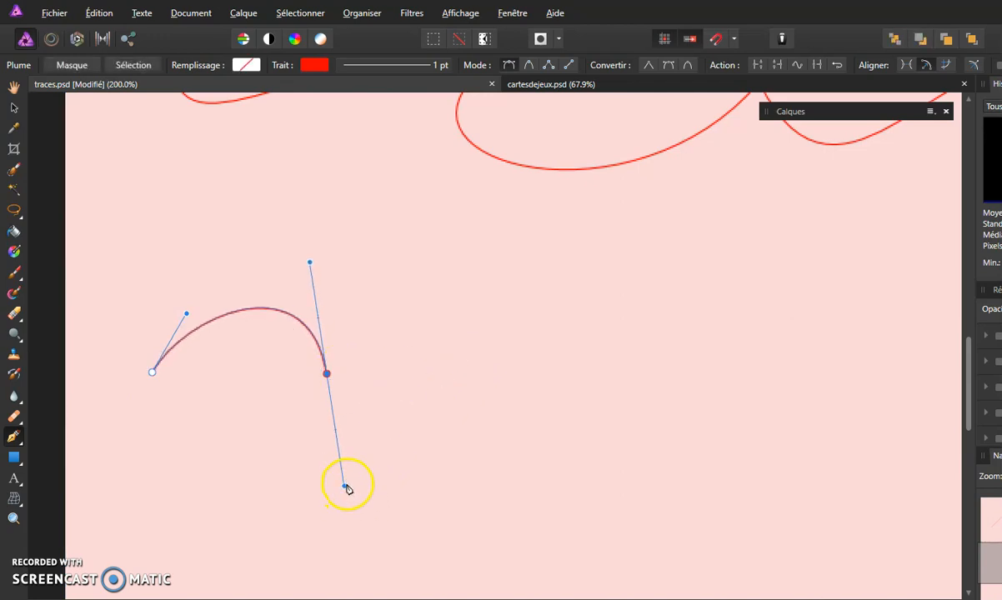
{"action": "left_click", "coordinate": [326, 375]}
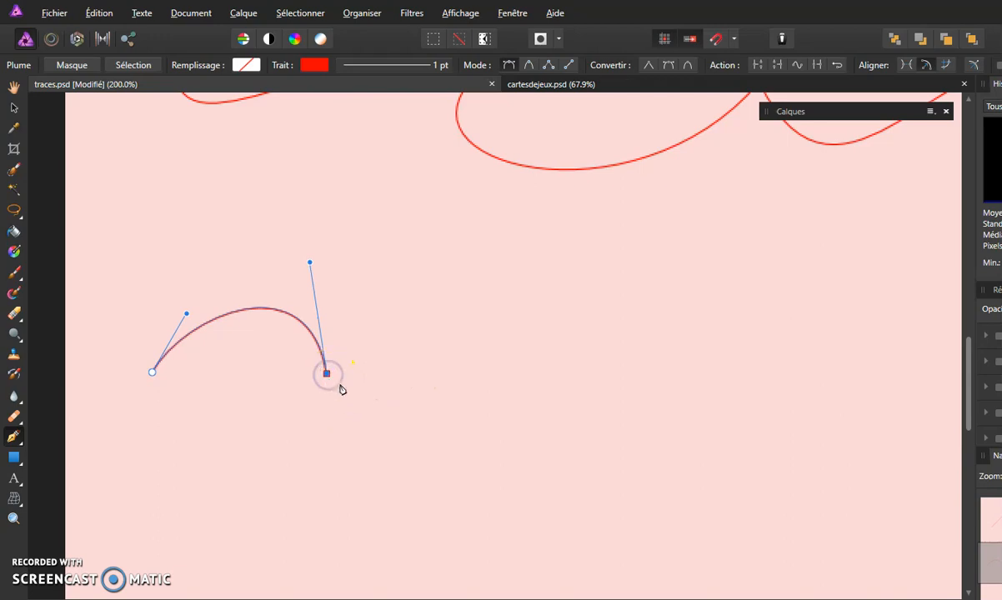
{"action": "left_click", "coordinate": [454, 371]}
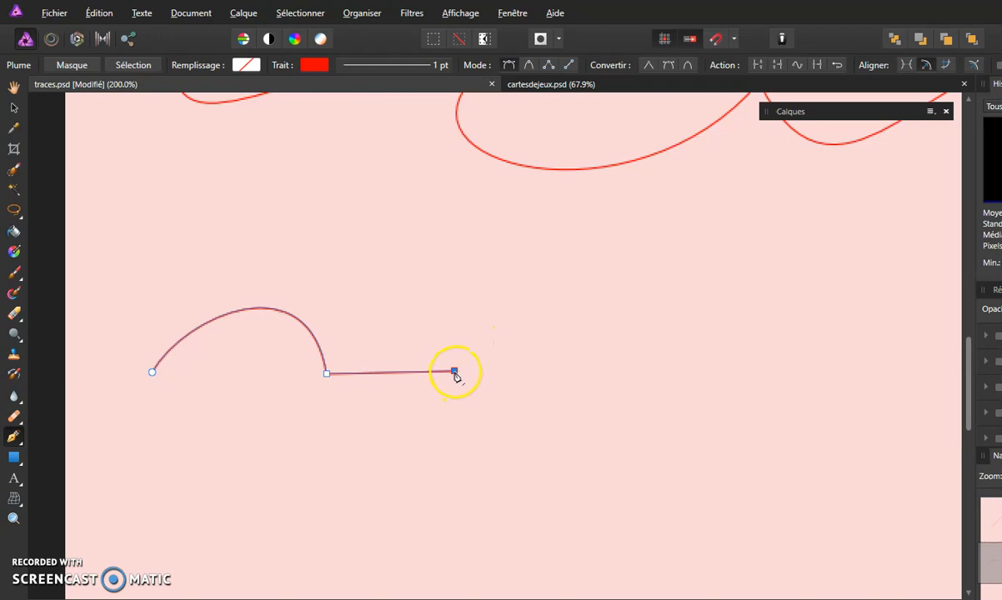
Step: Add an upward handle to the straight segment's end node, draw a second arch from it, and make the arch's end node a corner
{"action": "left_click_drag", "start_coordinate": [456, 376], "coordinate": [420, 295]}
{"action": "key", "text": "ctrl+plus"}
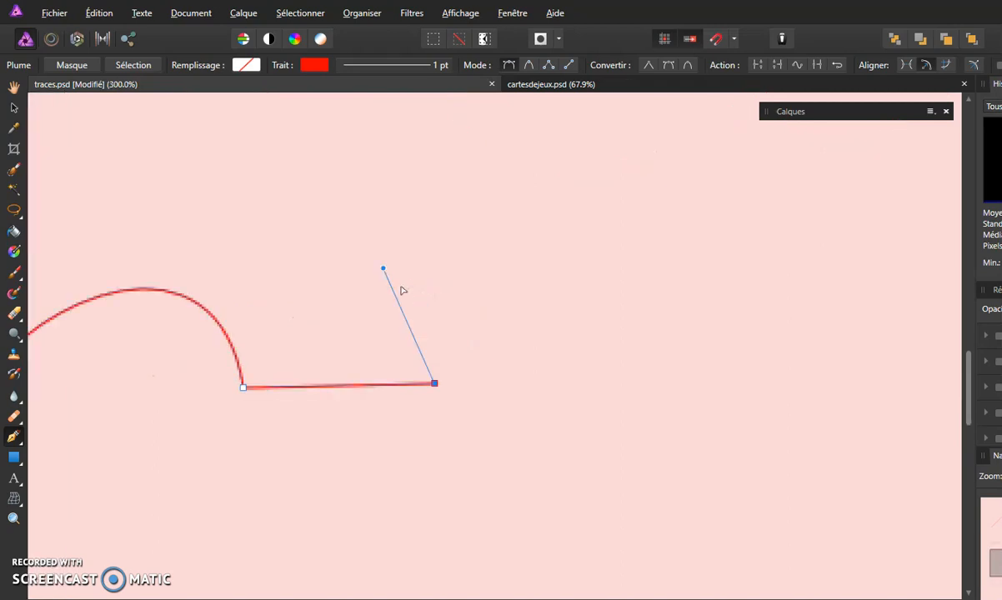
{"action": "left_click_drag", "start_coordinate": [396, 259], "coordinate": [400, 248]}
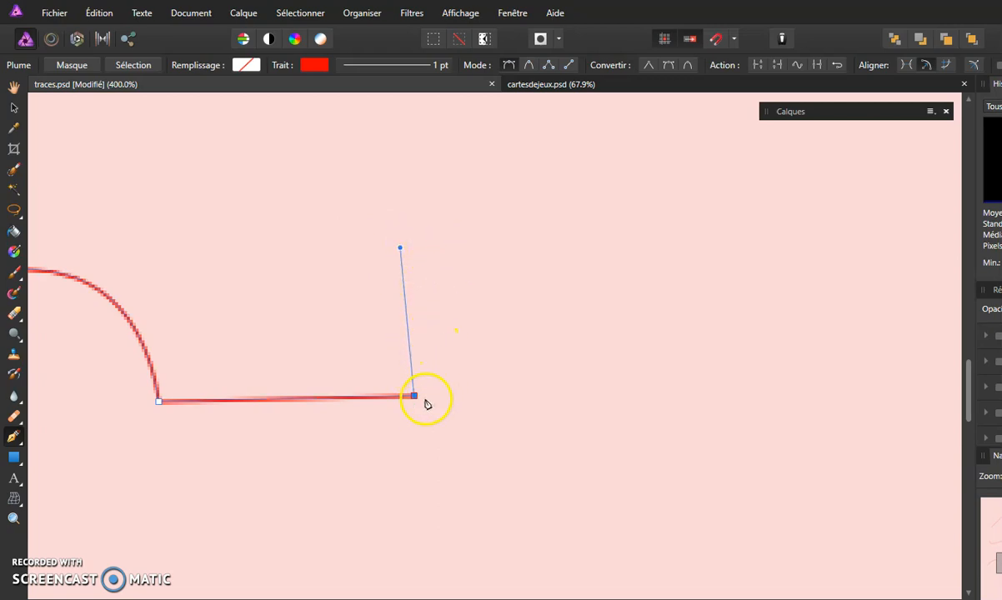
{"action": "left_click_drag", "start_coordinate": [614, 390], "coordinate": [618, 515]}
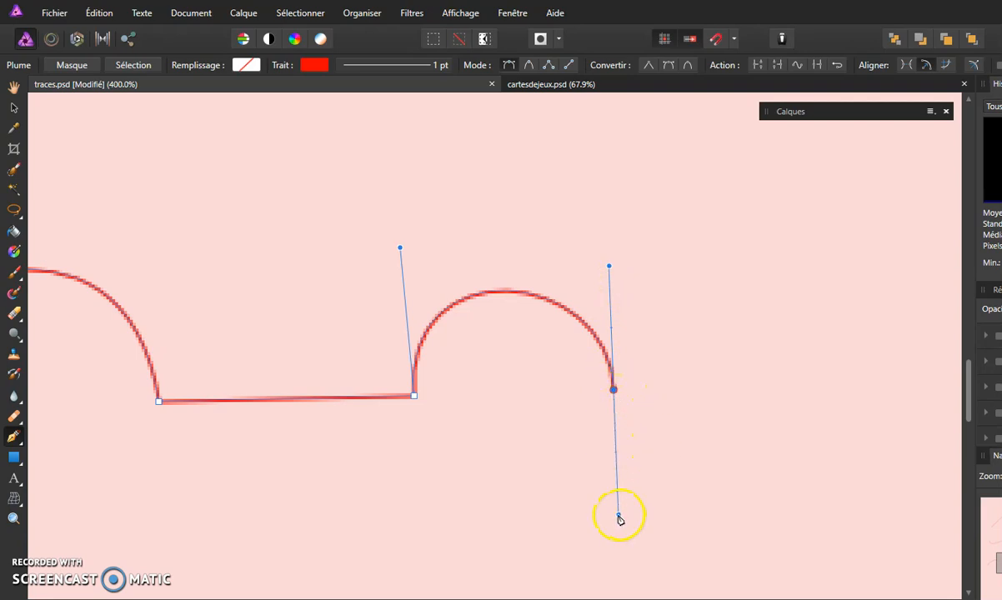
{"action": "left_click", "coordinate": [614, 390]}
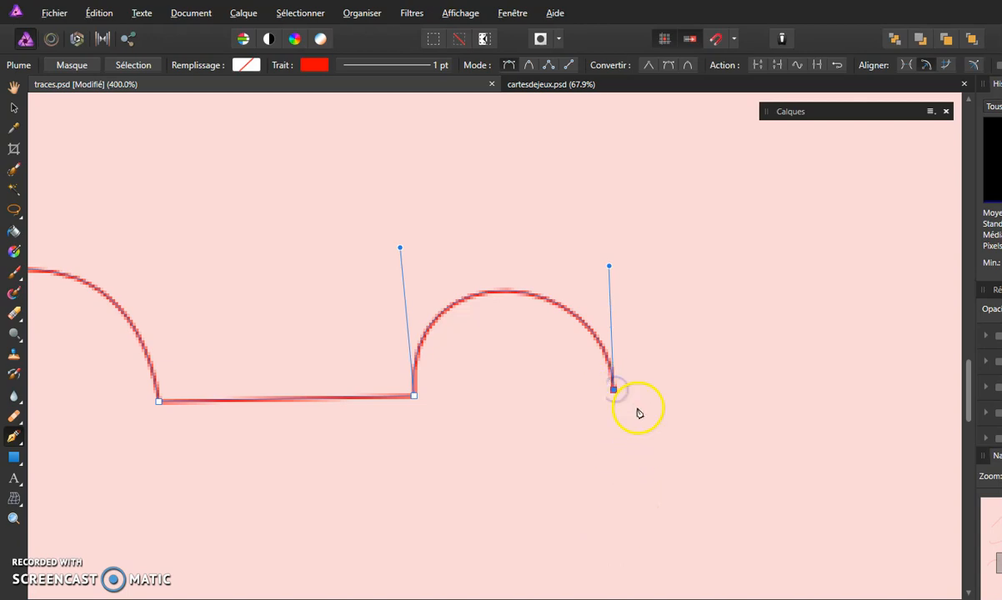
Step: Continue the path with a horizontal straight segment and a downward curve flattening to the right, and deselect the finished path
{"action": "left_click", "coordinate": [760, 390]}
{"action": "left_click_drag", "start_coordinate": [760, 390], "coordinate": [757, 471]}
{"action": "left_click_drag", "start_coordinate": [866, 487], "coordinate": [917, 481]}
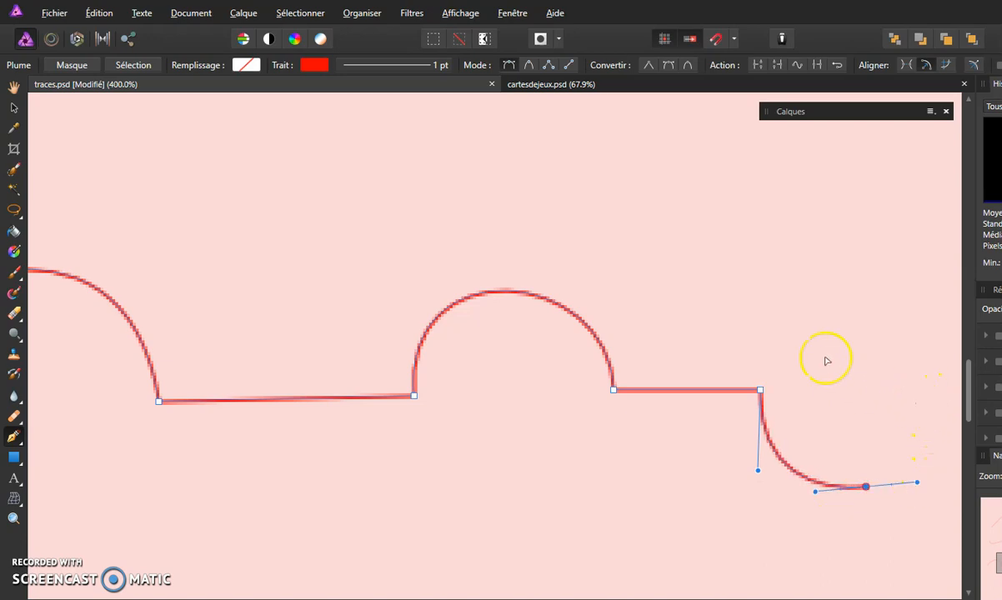
{"action": "key", "text": "ctrl+0"}
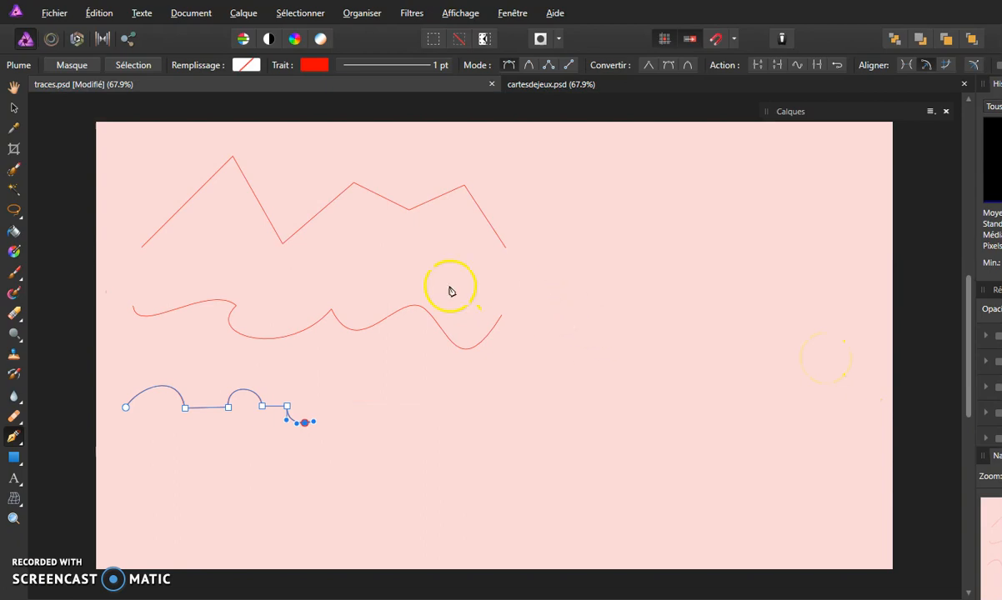
{"action": "left_click", "coordinate": [355, 379], "text": "ctrl"}
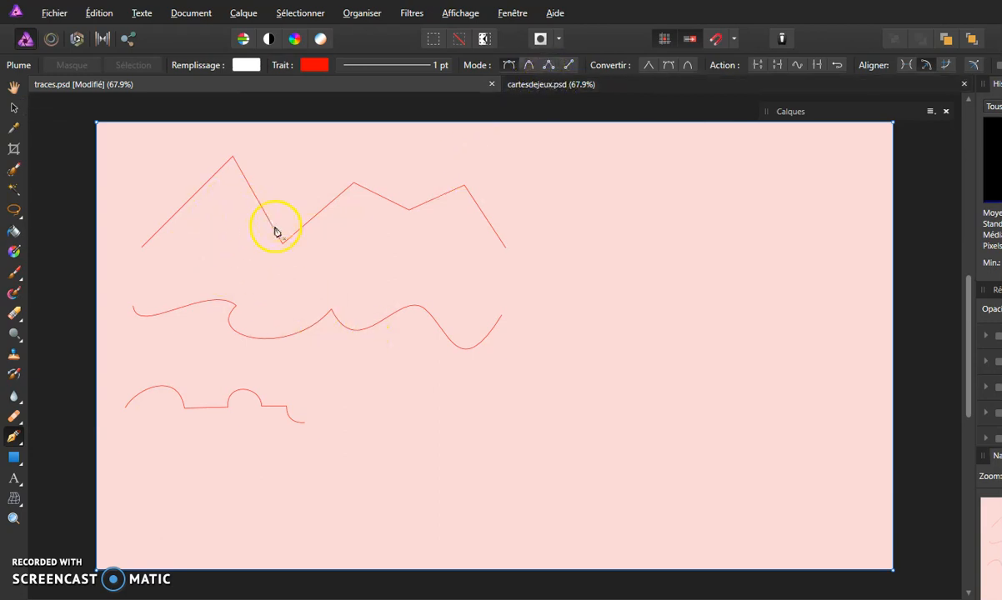
Step: Switch to the cartesdejeux.psd document, bring the red diamond into close view and activate the Pen tool
{"action": "left_click", "coordinate": [545, 90]}
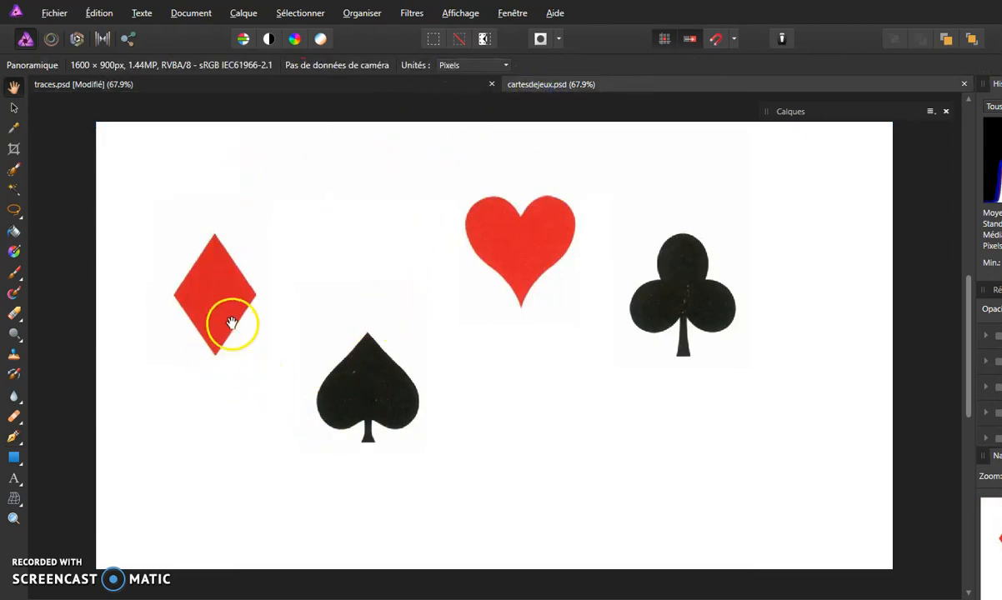
{"action": "left_click_drag", "start_coordinate": [193, 314], "coordinate": [452, 258]}
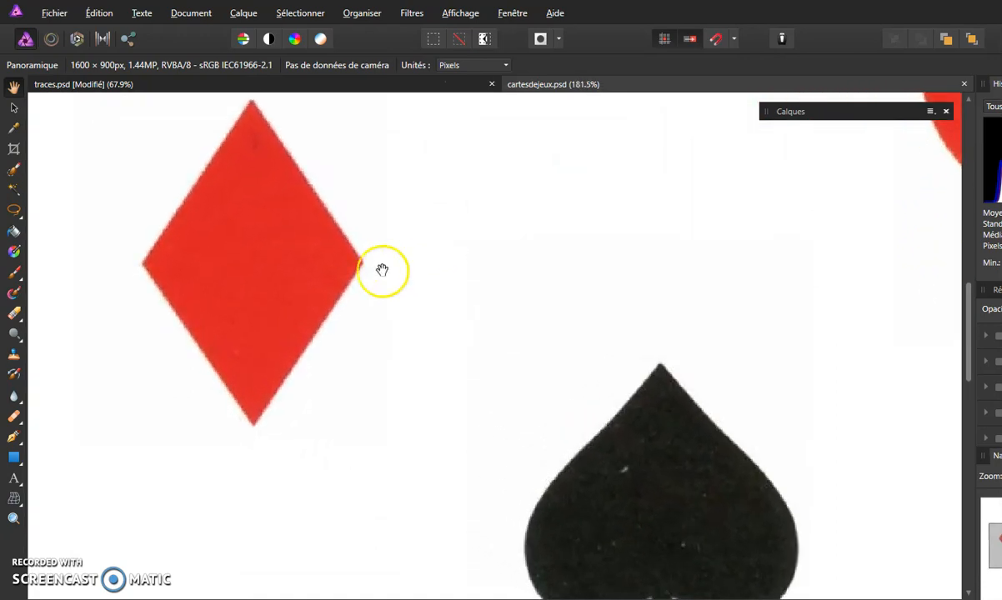
{"action": "left_click_drag", "start_coordinate": [331, 253], "coordinate": [342, 323]}
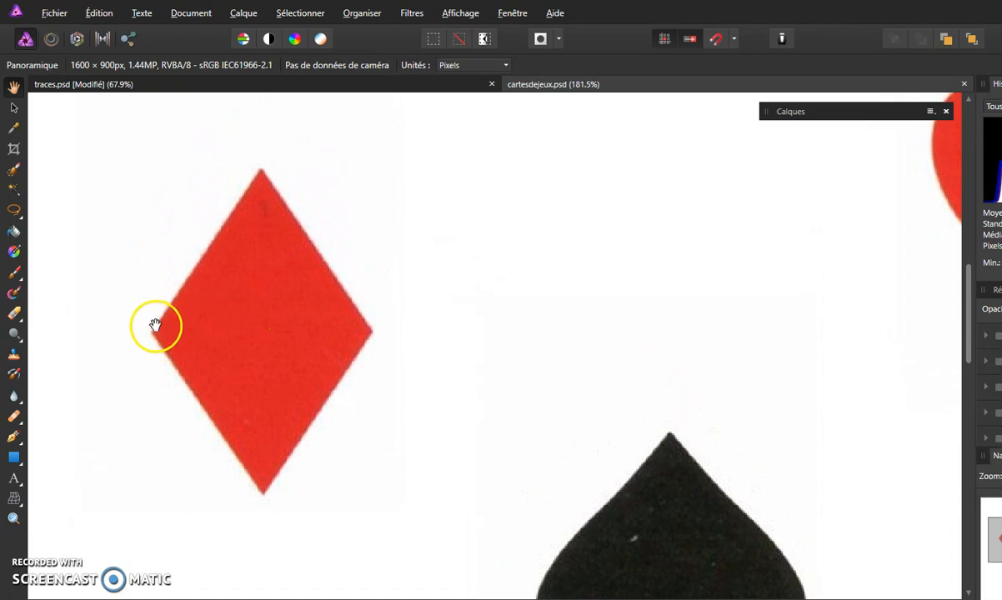
{"action": "left_click", "coordinate": [15, 438]}
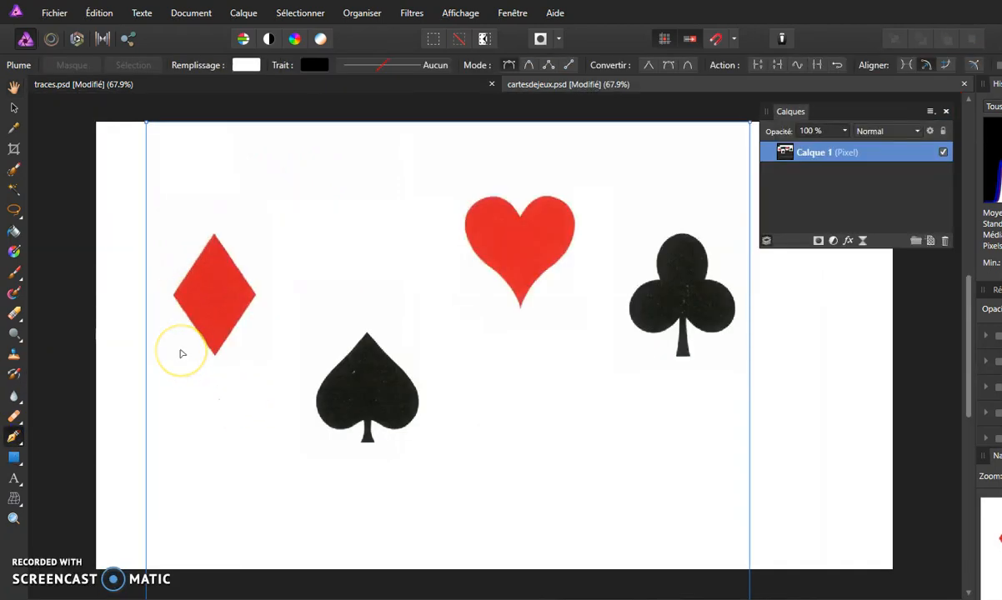
Step: Start tracing the red heart with the Pen tool from its bottom tip, placing two smooth nodes up its lower left edge
{"action": "key", "text": "ctrl+plus"}
{"action": "key", "text": "ctrl+plus"}
{"action": "key", "text": "ctrl+plus"}
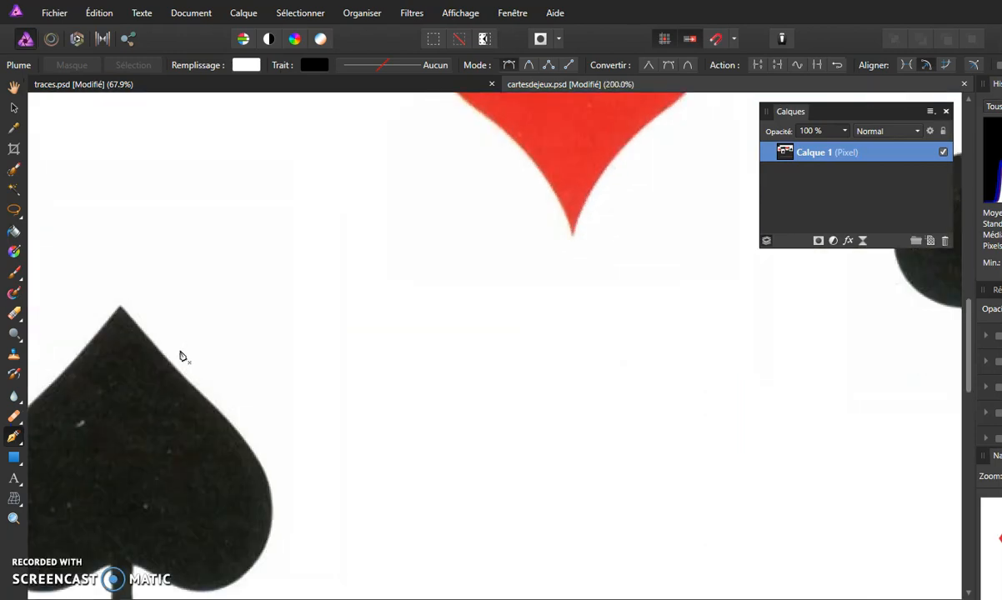
{"action": "left_click_drag", "start_coordinate": [364, 213], "coordinate": [349, 380]}
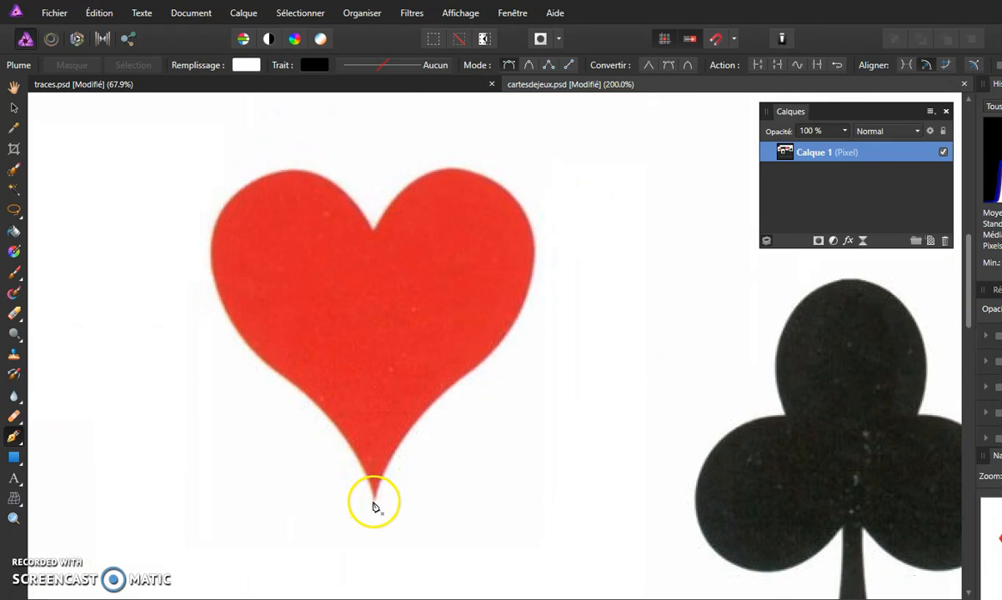
{"action": "left_click_drag", "start_coordinate": [375, 498], "coordinate": [368, 472]}
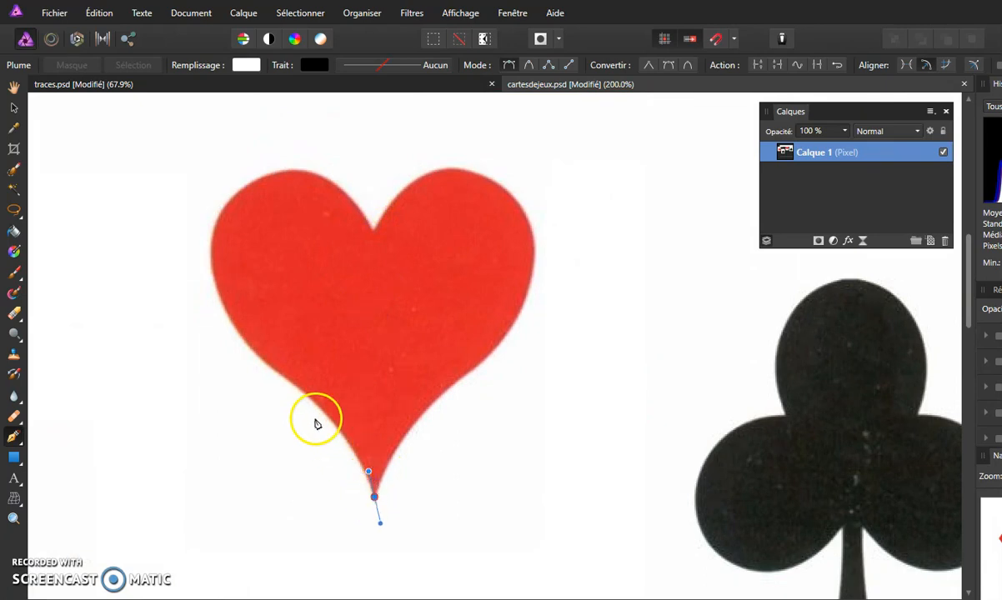
{"action": "left_click", "coordinate": [325, 411]}
{"action": "left_click_drag", "start_coordinate": [324, 411], "coordinate": [307, 392]}
{"action": "left_click_drag", "start_coordinate": [260, 357], "coordinate": [248, 345]}
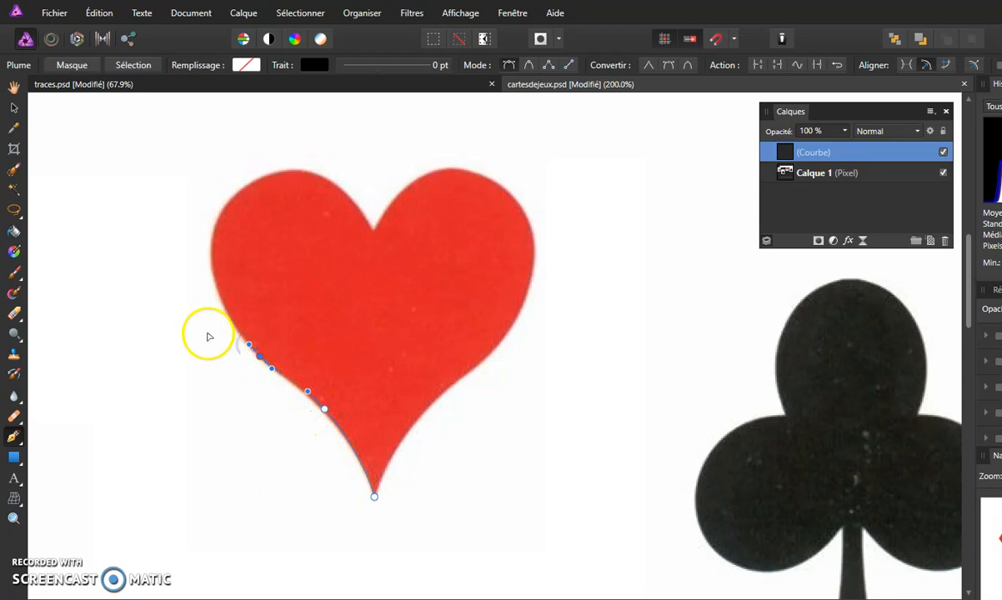
Step: Trace the heart's left lobe with smooth nodes at its leftmost edge and its top, ending in the notch between the lobes
{"action": "key", "text": "ctrl+plus"}
{"action": "left_click_drag", "start_coordinate": [265, 261], "coordinate": [384, 358]}
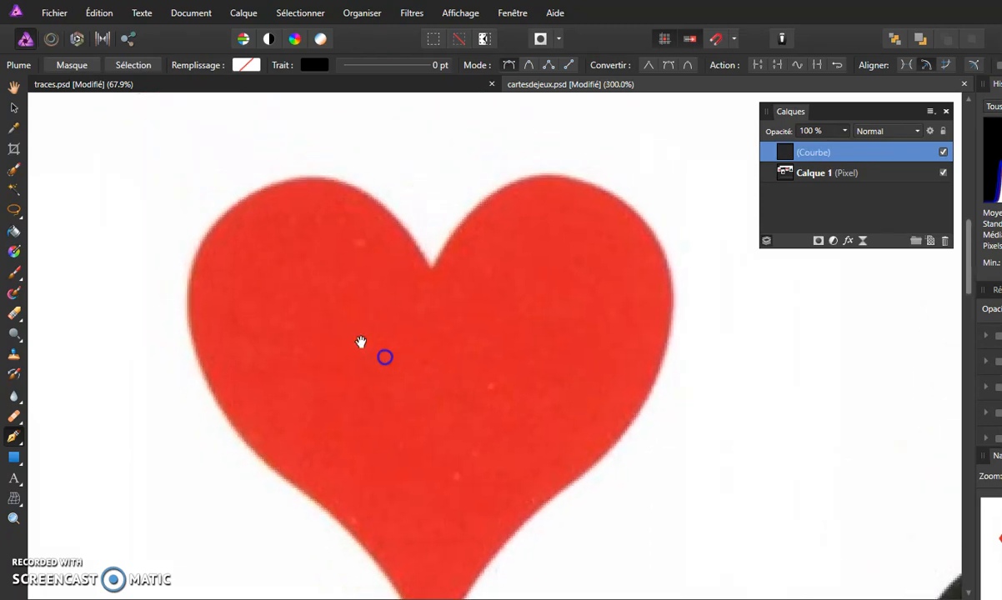
{"action": "left_click", "coordinate": [189, 285]}
{"action": "left_click_drag", "start_coordinate": [189, 285], "coordinate": [207, 208]}
{"action": "left_click_drag", "start_coordinate": [213, 197], "coordinate": [191, 213]}
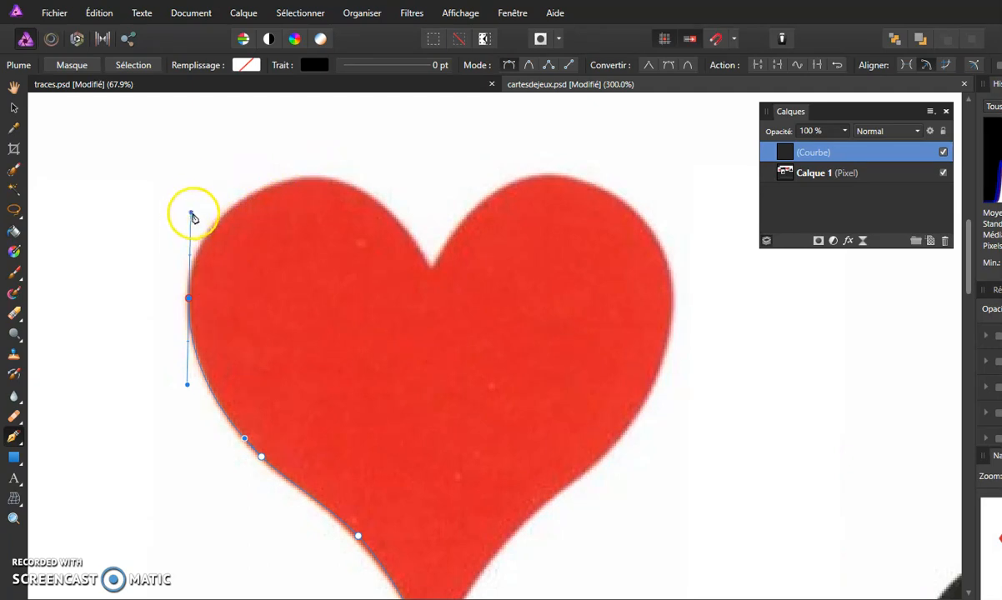
{"action": "left_click_drag", "start_coordinate": [312, 179], "coordinate": [350, 179]}
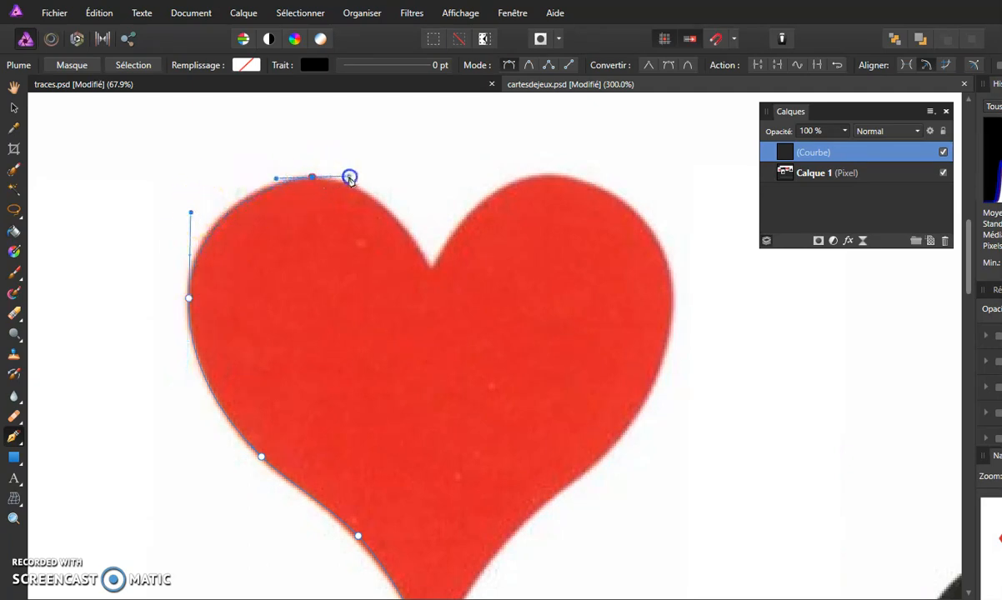
{"action": "left_click_drag", "start_coordinate": [427, 262], "coordinate": [459, 326]}
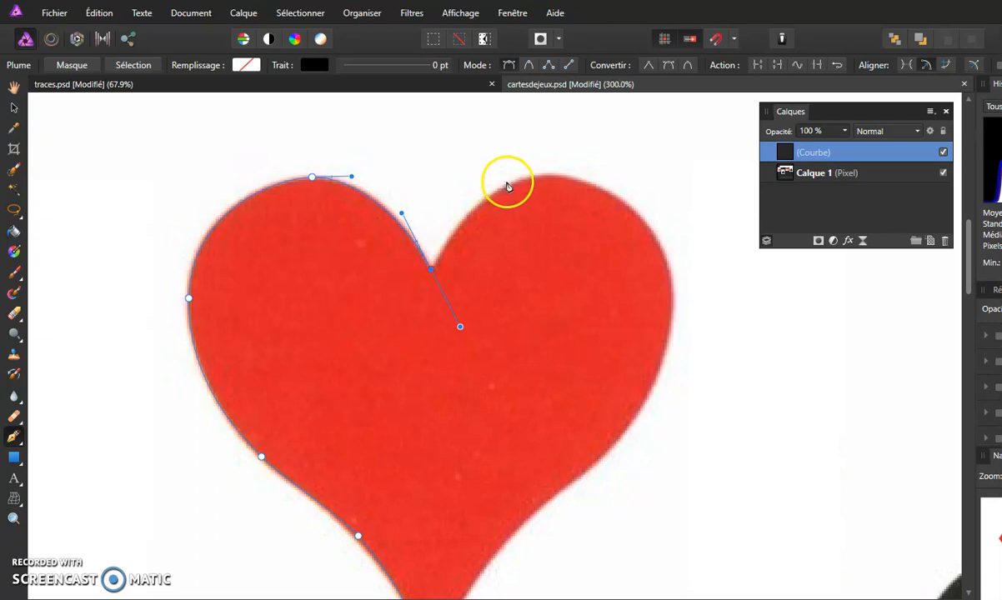
Step: Swing the notch node's outgoing handle upward as a cusp and trace the heart's right lobe down to its right side
{"action": "left_click", "coordinate": [461, 326]}
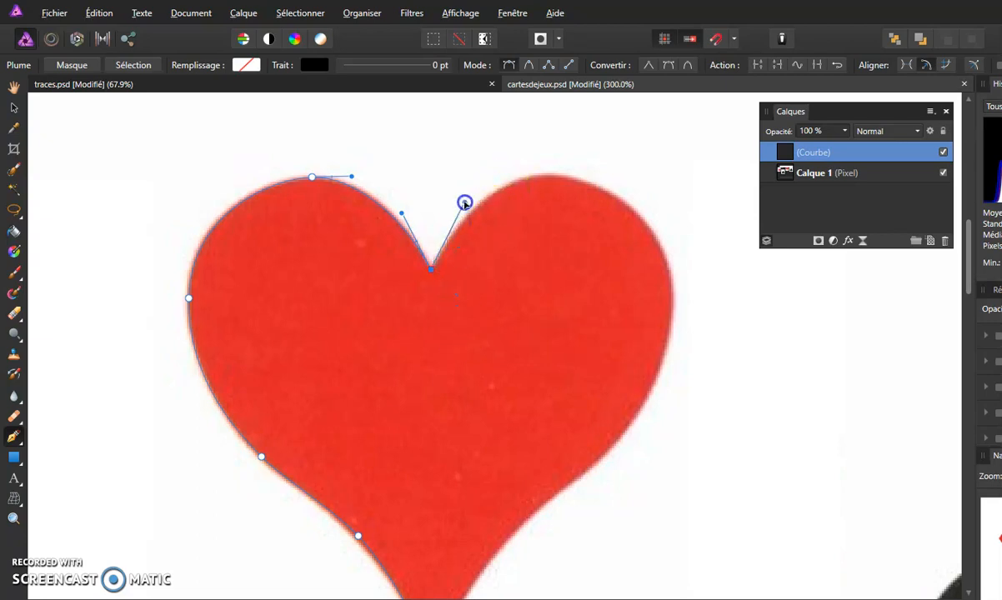
{"action": "left_click_drag", "start_coordinate": [551, 176], "coordinate": [583, 178]}
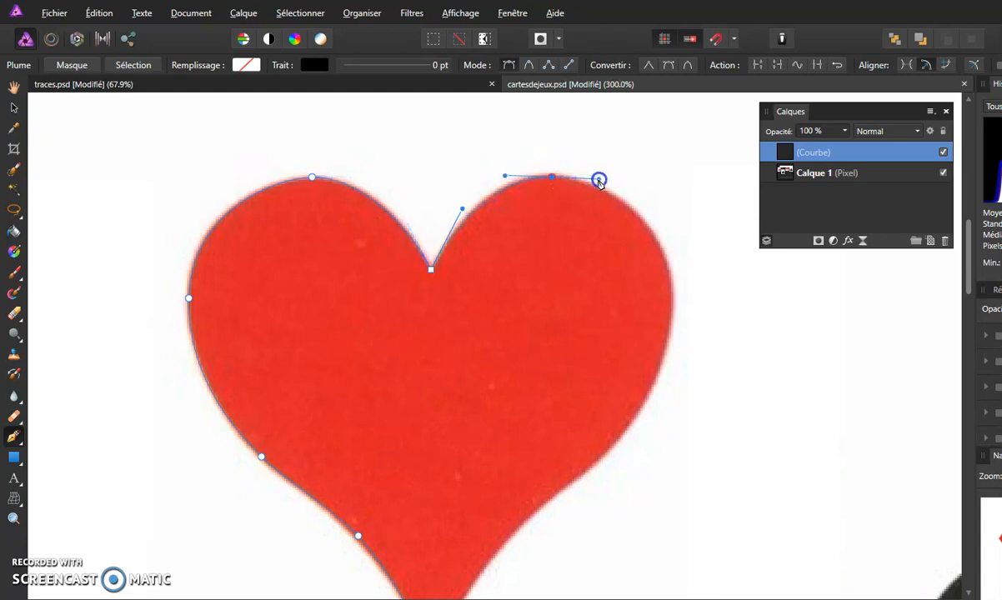
{"action": "left_click_drag", "start_coordinate": [651, 235], "coordinate": [665, 263]}
{"action": "left_click_drag", "start_coordinate": [654, 374], "coordinate": [653, 387]}
{"action": "mouse_move", "coordinate": [621, 445]}
{"action": "left_mouse_down"}
{"action": "mouse_move", "coordinate": [597, 496]}
{"action": "mouse_move", "coordinate": [618, 467]}
{"action": "left_mouse_up"}
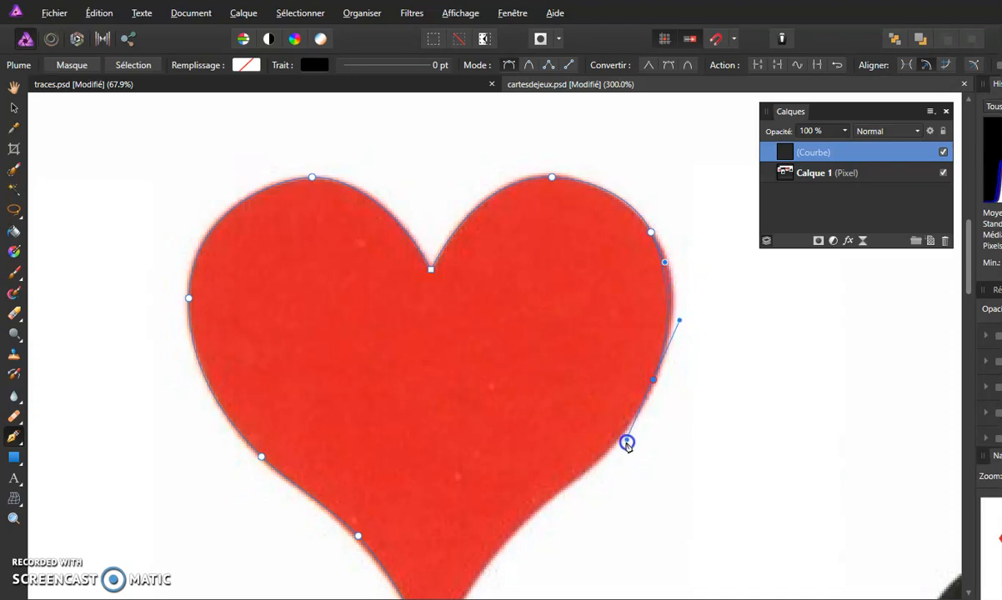
Step: Add a smooth node on the heart's lower right edge and refine the right-side node and its handles to follow the outline
{"action": "left_click_drag", "start_coordinate": [588, 424], "coordinate": [565, 276]}
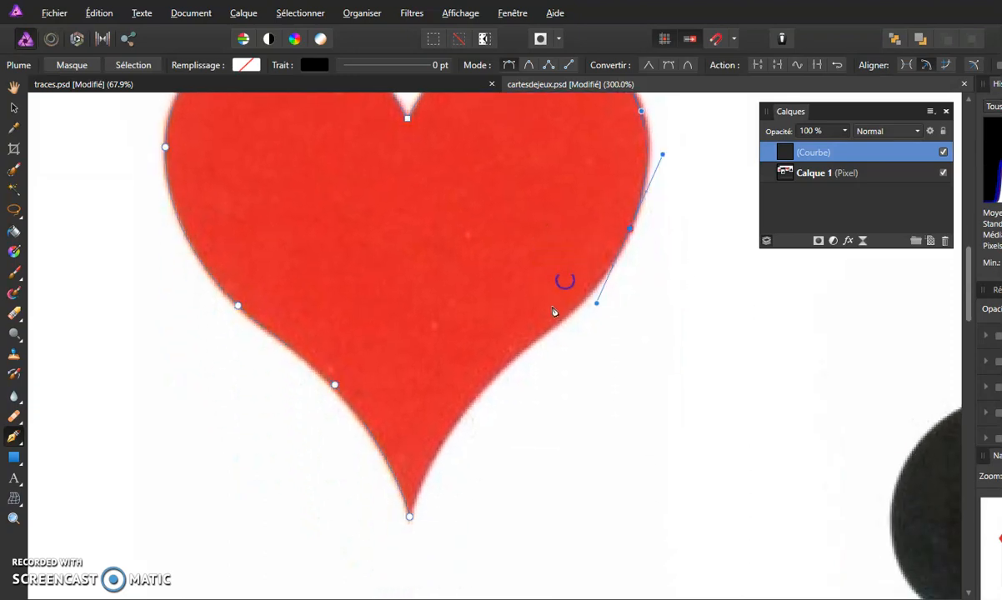
{"action": "left_click", "coordinate": [534, 338]}
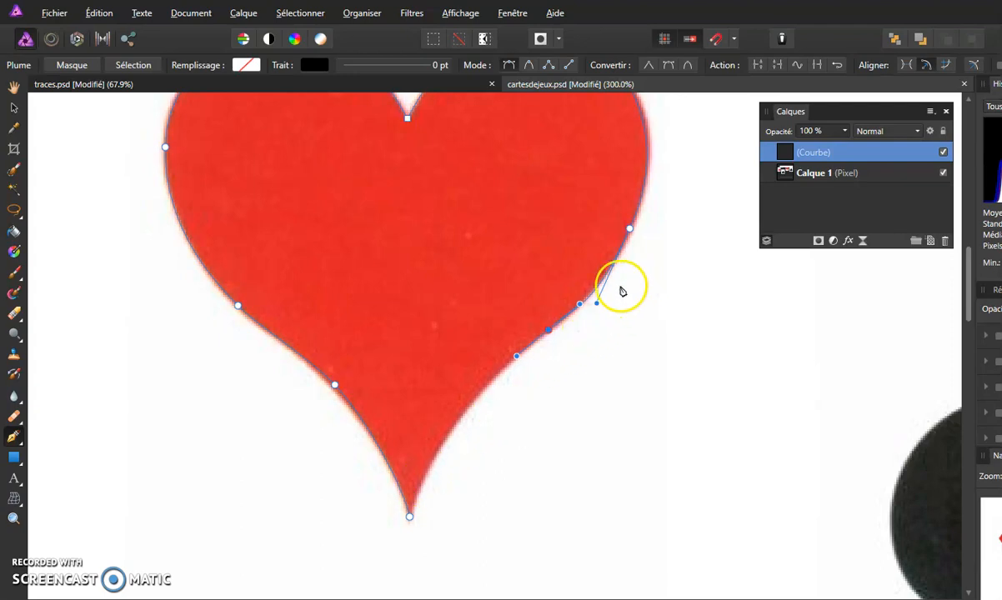
{"action": "left_click", "coordinate": [629, 228]}
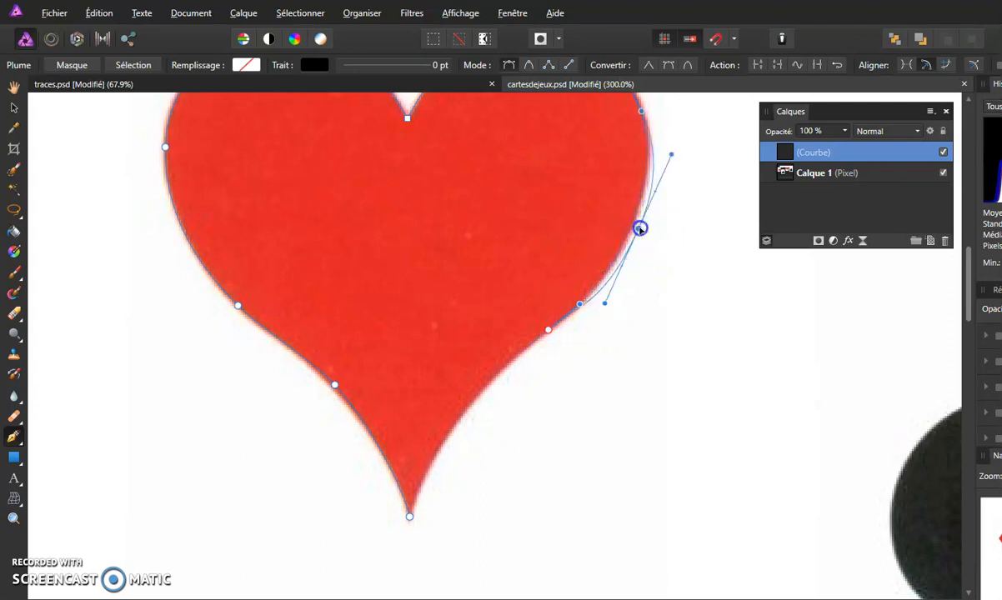
{"action": "left_click", "coordinate": [663, 153]}
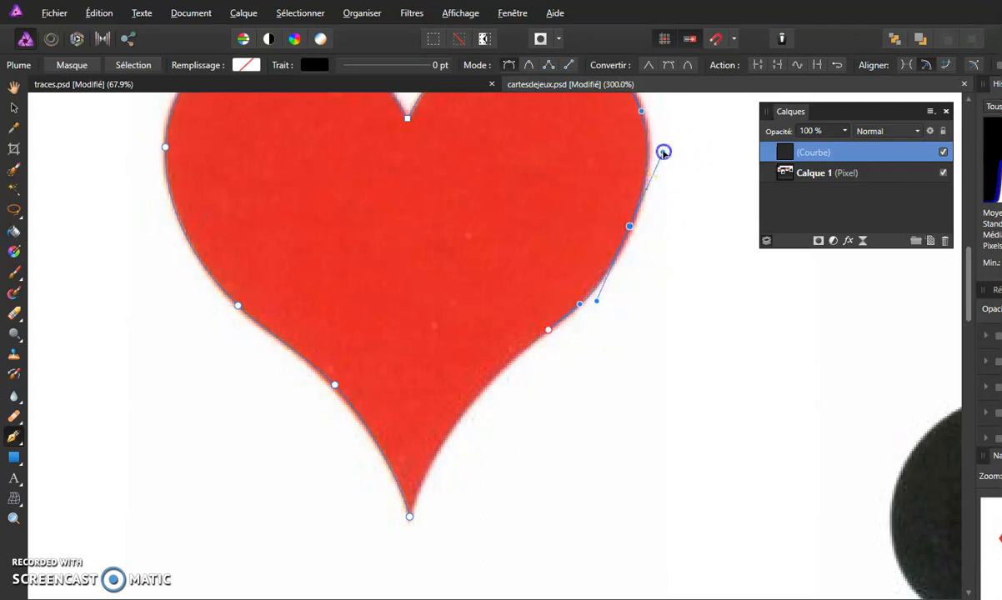
{"action": "left_click", "coordinate": [597, 301]}
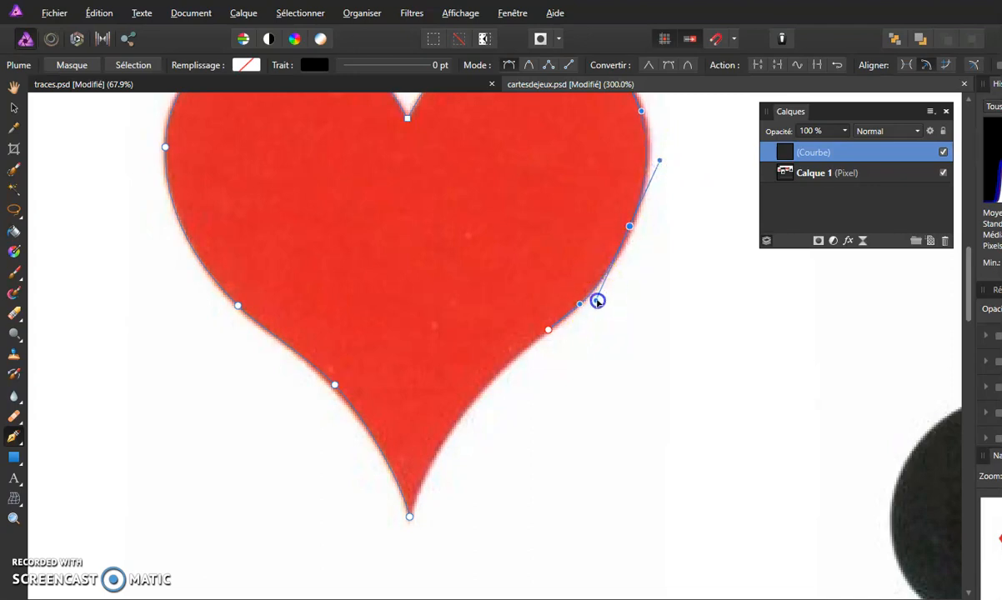
{"action": "left_click", "coordinate": [548, 330]}
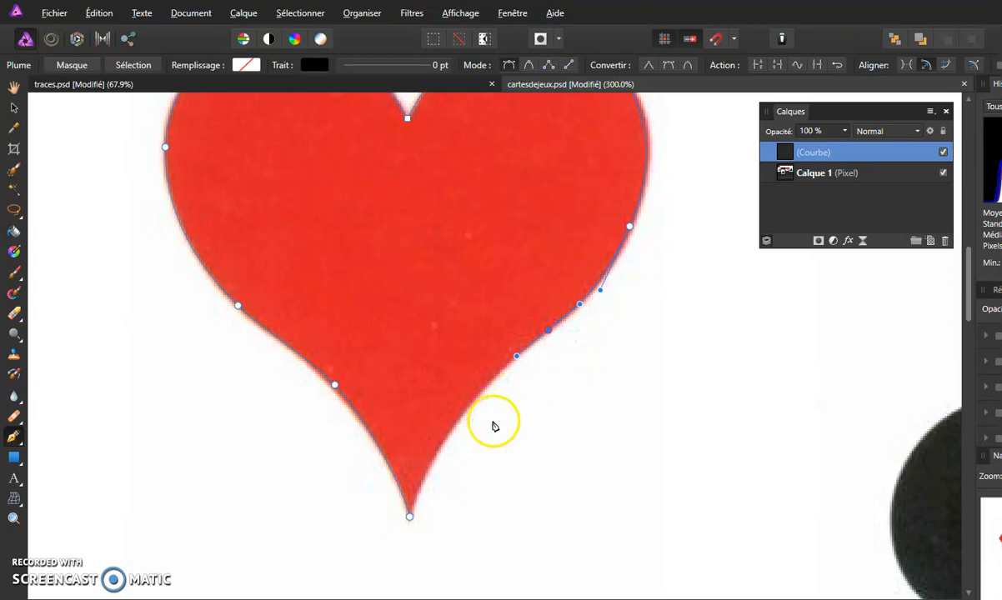
Step: Place a last smooth node above the heart's tip on the right edge and close the path on the starting node
{"action": "left_click", "coordinate": [448, 438]}
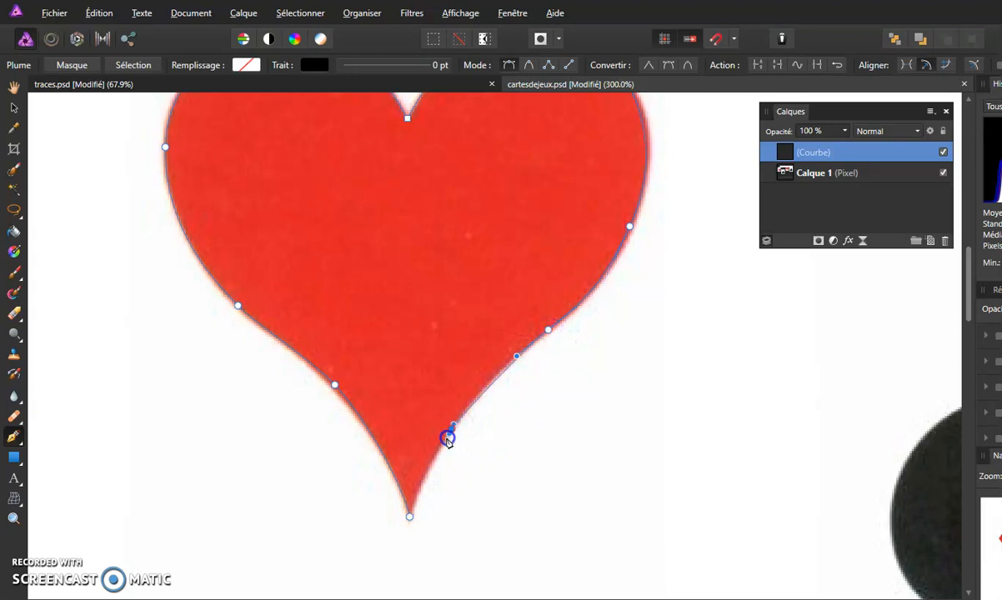
{"action": "left_click", "coordinate": [409, 517]}
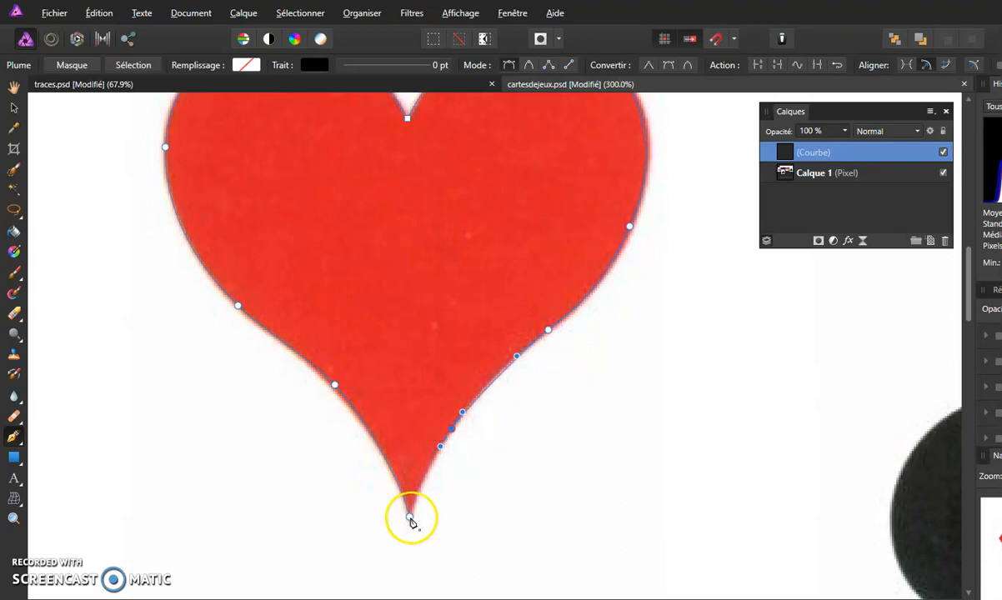
{"action": "left_click_drag", "start_coordinate": [411, 518], "coordinate": [408, 526]}
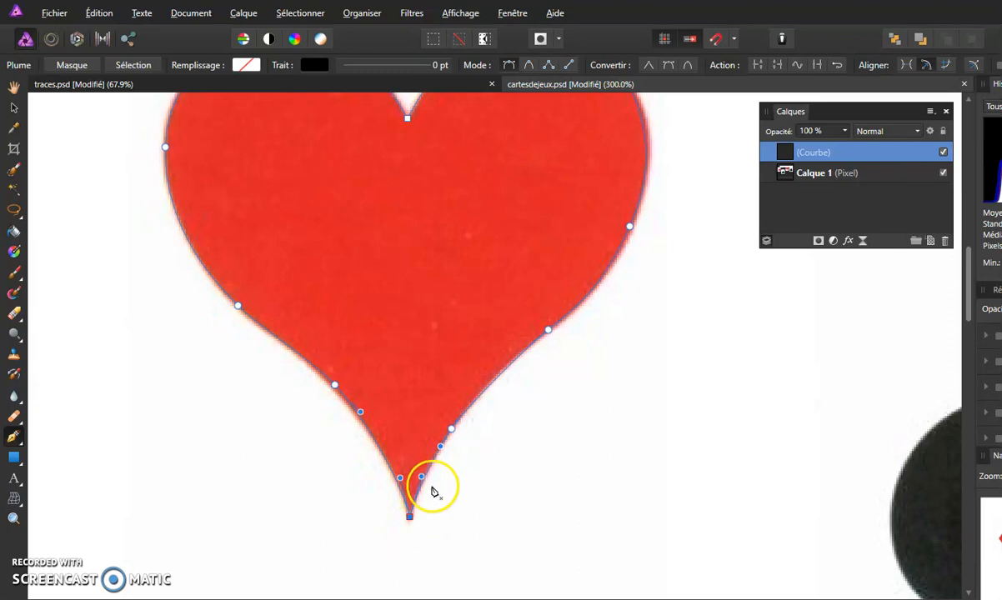
{"action": "key", "text": "ctrl+0"}
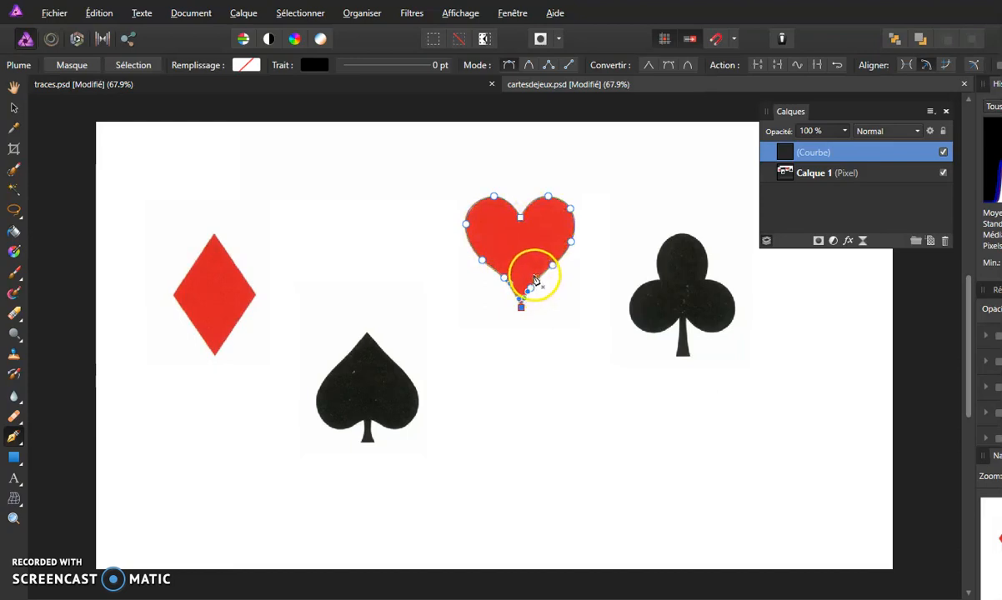
{"action": "left_click", "coordinate": [134, 65]}
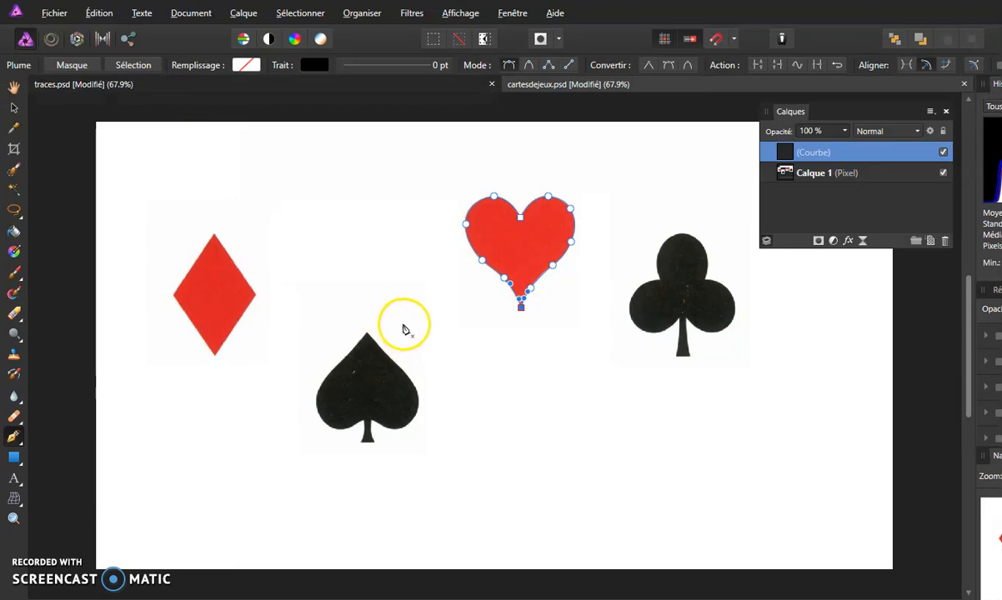